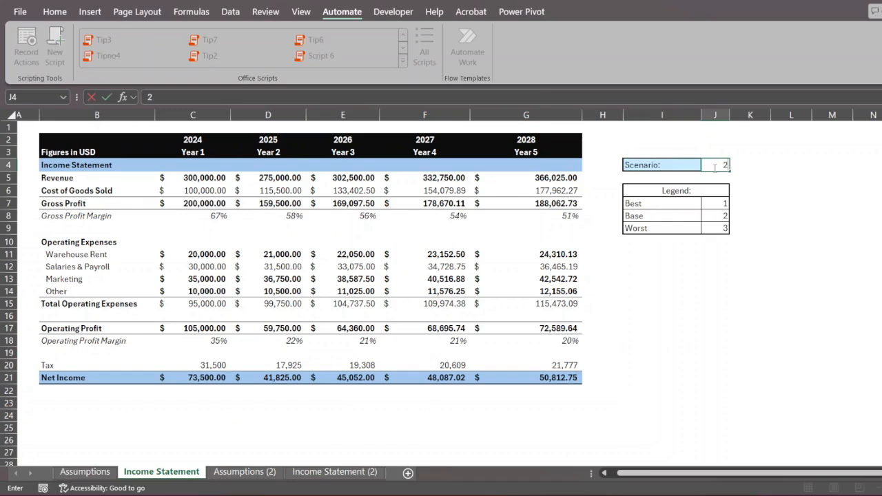
- Set scenario cell J4 to 3 (Worst) so 2028 net income becomes (13,175.21)
left_click(715, 162)
left_click_drag(640, 202, 712, 236)
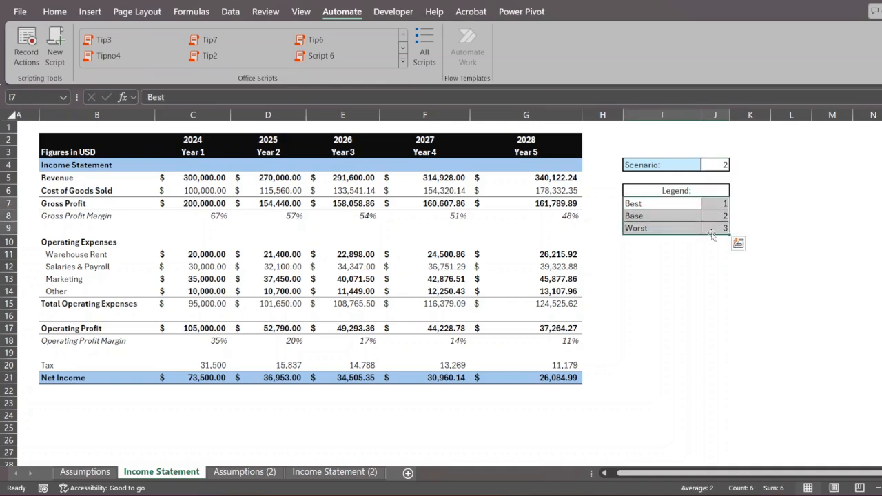
left_click(721, 163)
type("3")
key("Return")
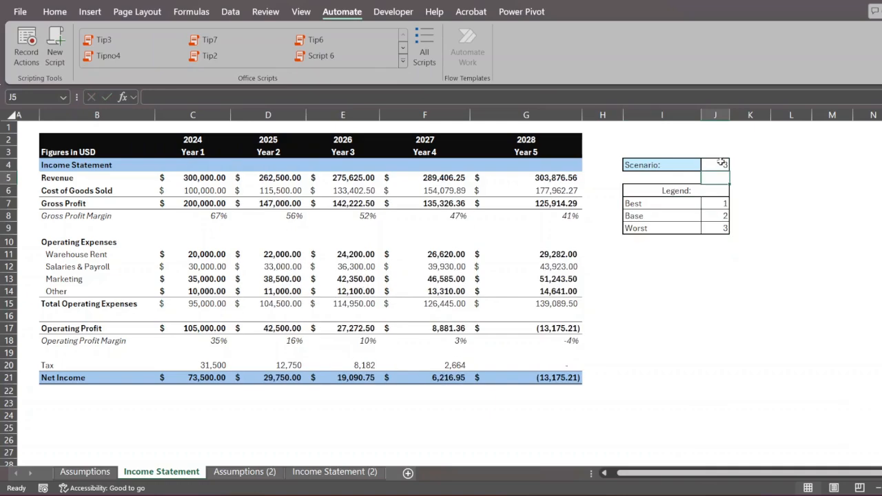
left_click(85, 472)
- Review the Assumptions sheet's CHOOSE formula in D5 and its scenario blocks, then move to Assumptions (2)
scroll(315, 369, "down", 5)
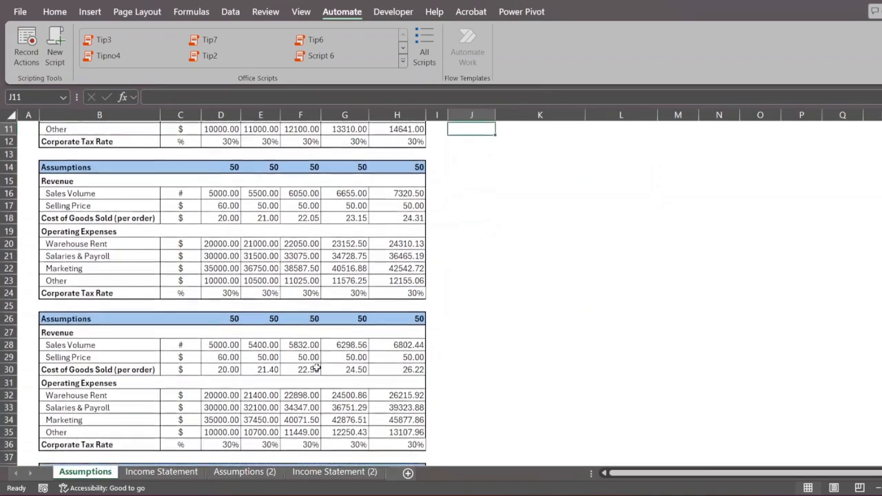
scroll(316, 368, "down", 3)
scroll(316, 368, "up", 7)
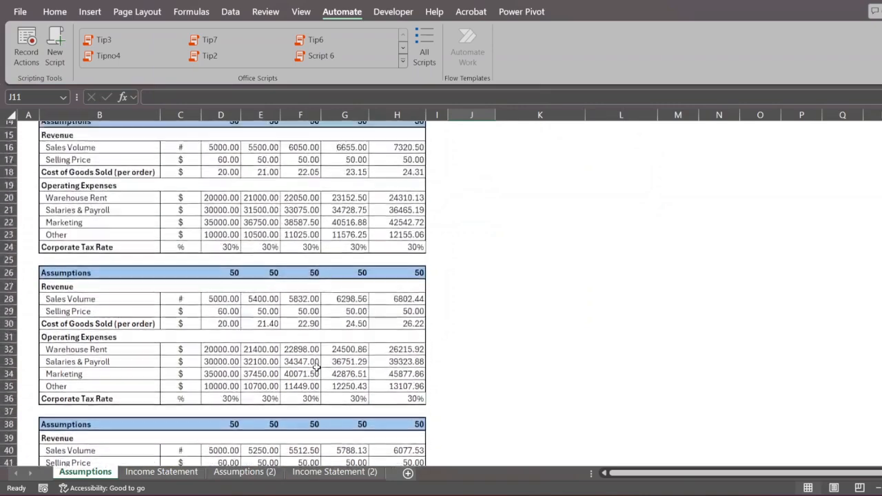
scroll(316, 369, "up", 2)
left_click(218, 178)
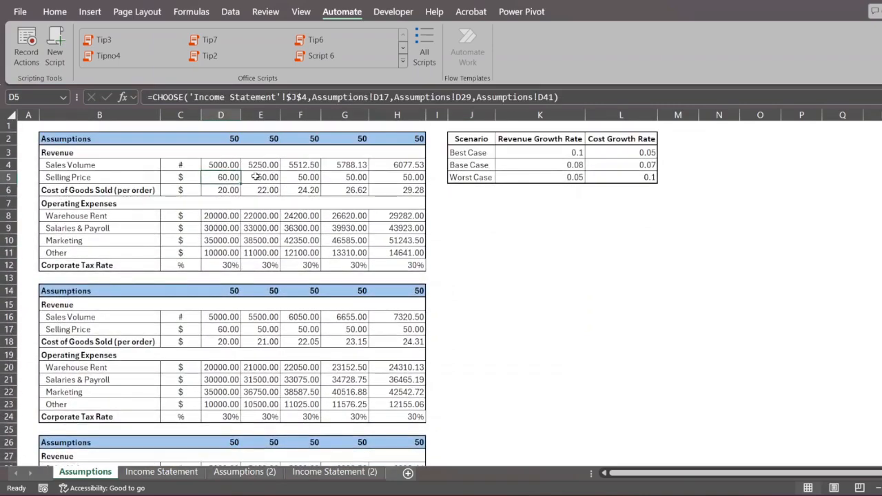
left_click_drag(94, 297, 417, 443)
scroll(450, 340, "up", 7)
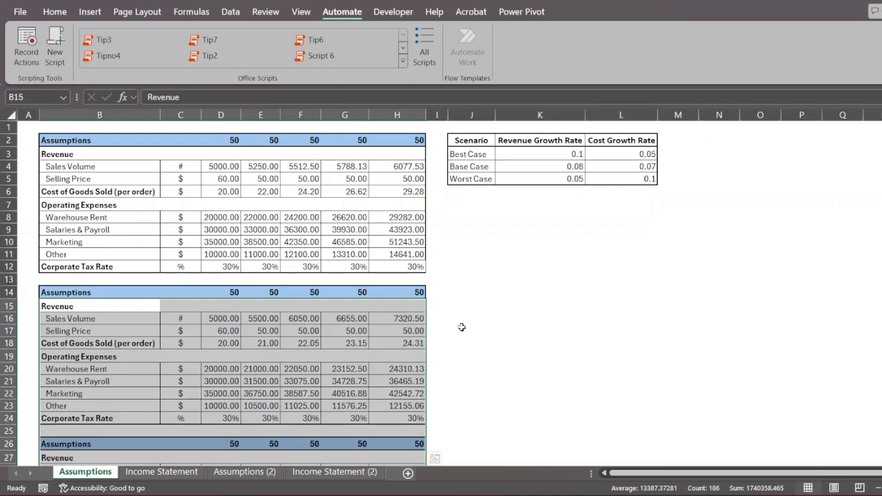
left_click(266, 476)
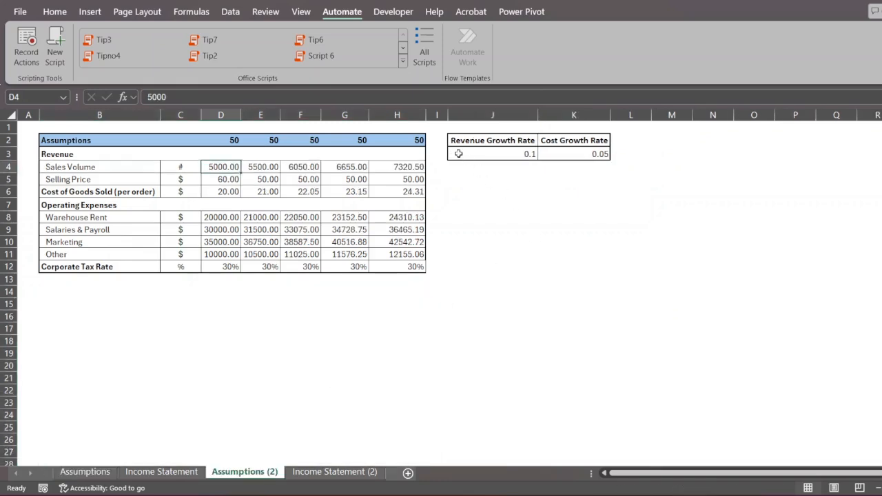
- Look through the Data tab's What-If Analysis options without choosing one
left_click(232, 12)
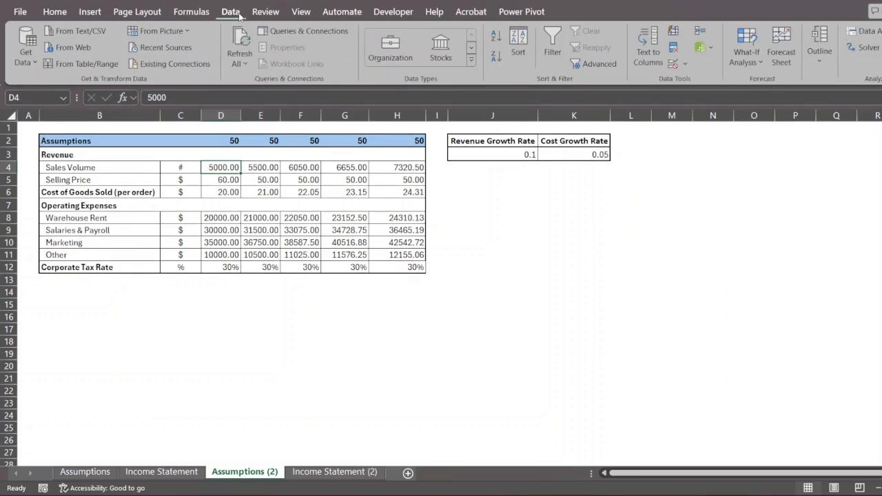
left_click(737, 67)
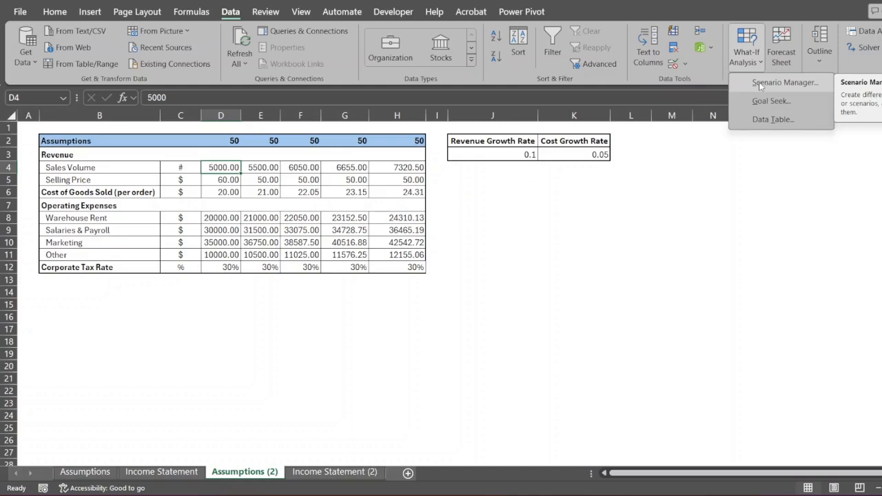
left_click(615, 200)
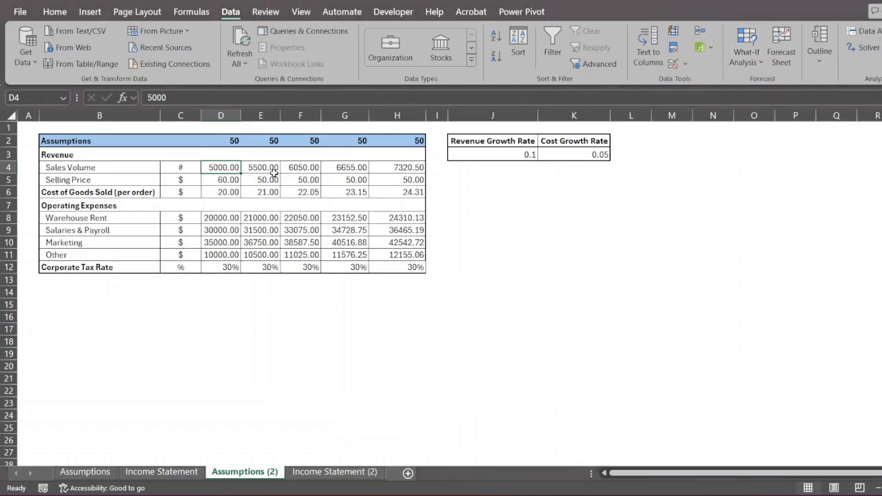
- Delete columns I and J, holding the Scenario selector and legend, from Income Statement (2)
left_click(358, 471)
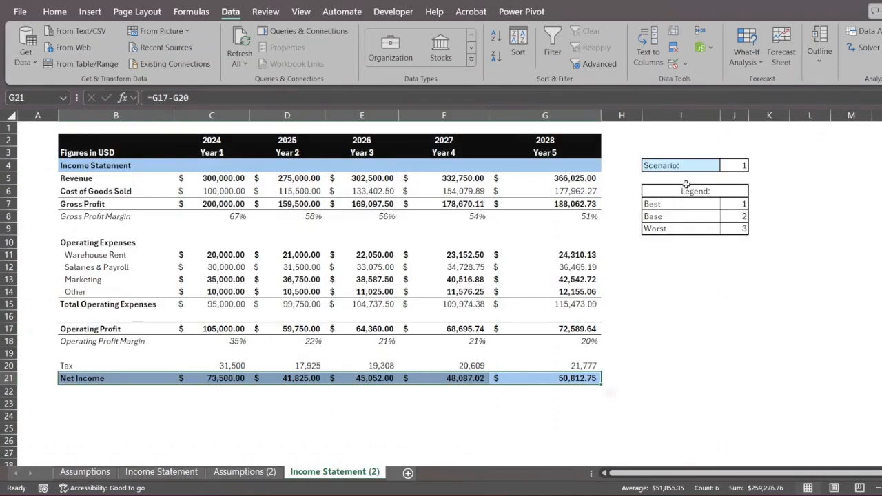
left_click_drag(665, 116, 732, 117)
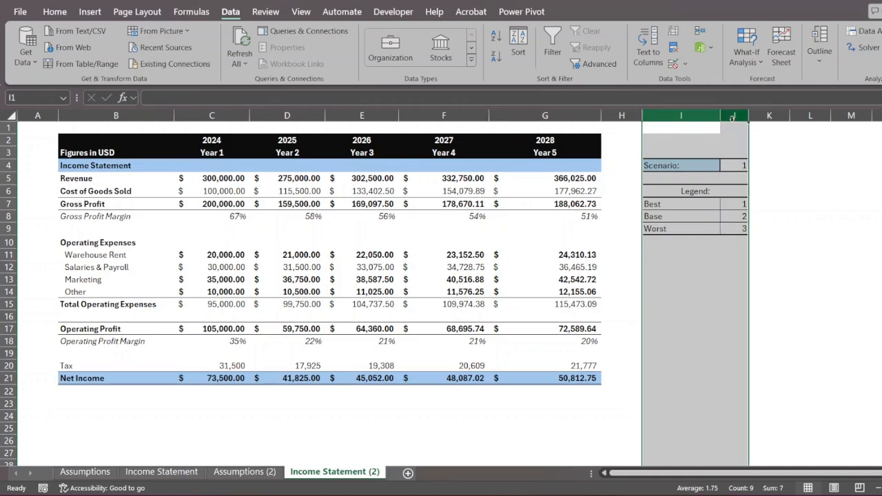
key("ctrl+minus")
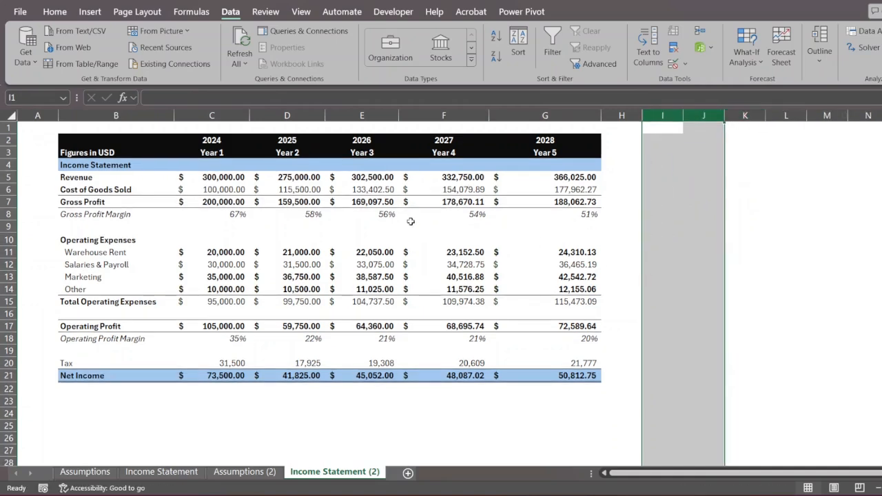
left_click(241, 472)
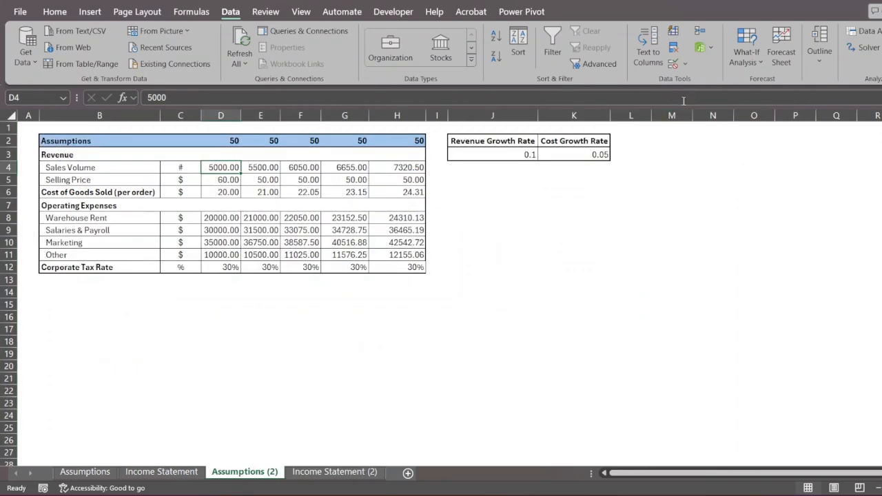
- Confirm the Worst scenario's values 0.05 and 0.1 in Scenario Manager
left_click(748, 57)
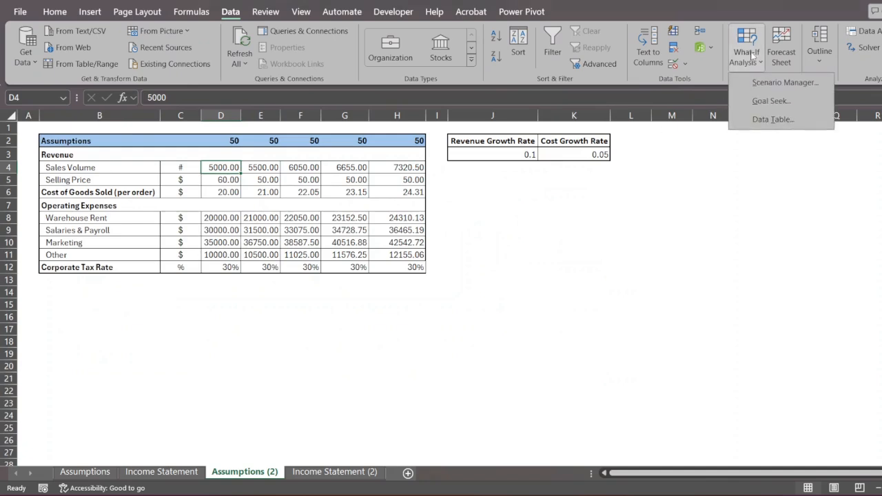
left_click(757, 84)
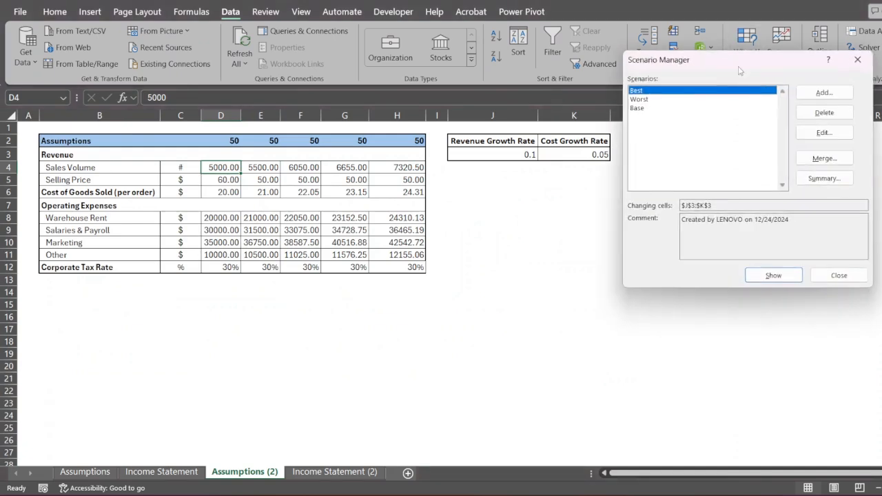
left_click_drag(757, 71, 809, 103)
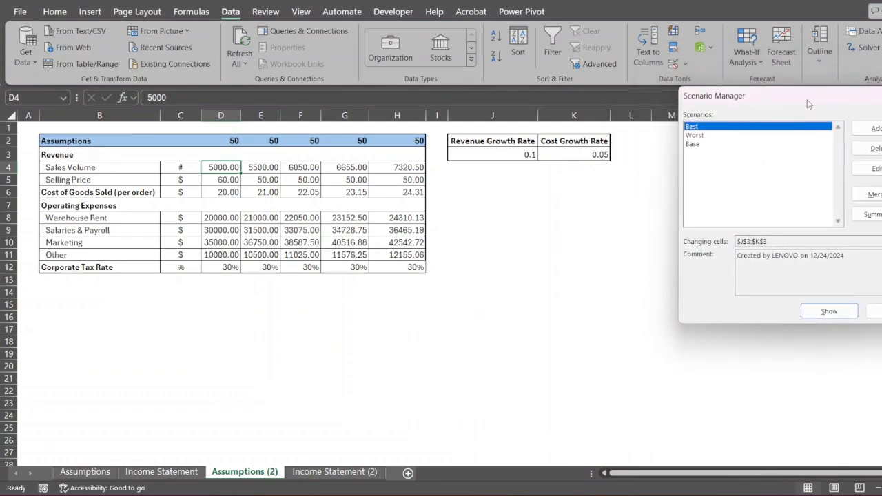
left_click(726, 137)
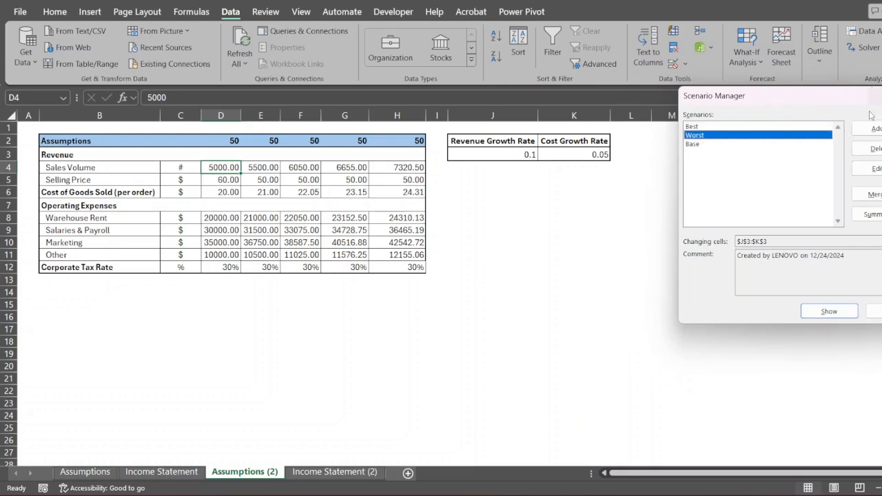
left_click(871, 169)
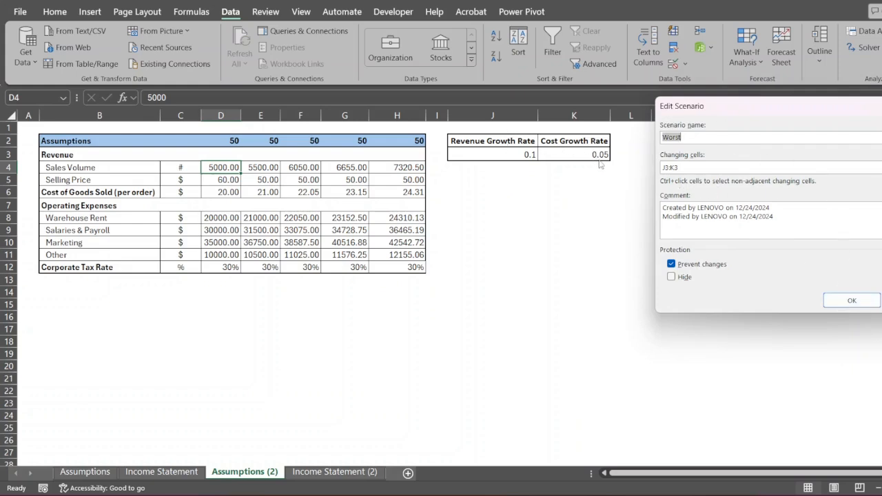
left_click(837, 299)
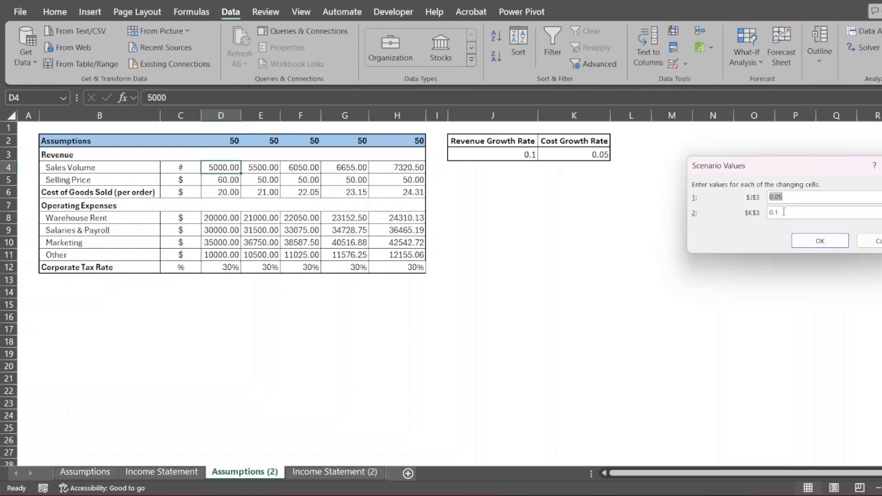
left_click(870, 241)
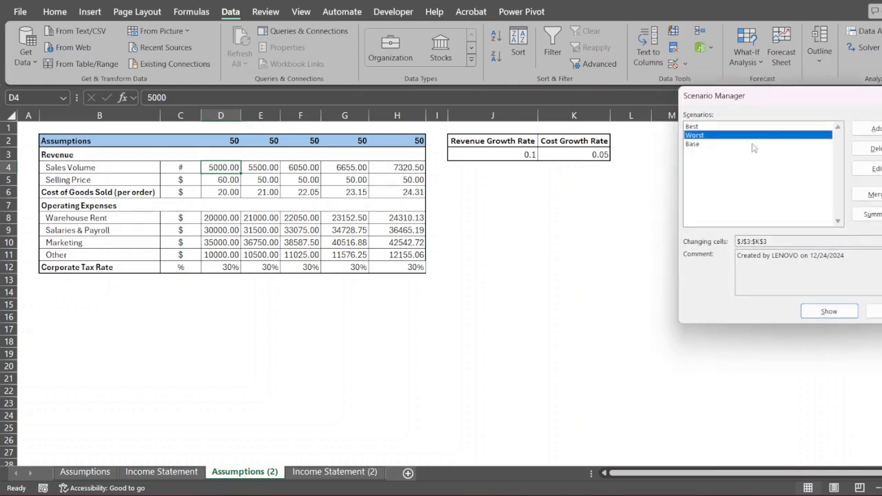
- Apply the Worst scenario and view Income Statement (2)'s 2028 net income of (13,175.21)
left_click(827, 311)
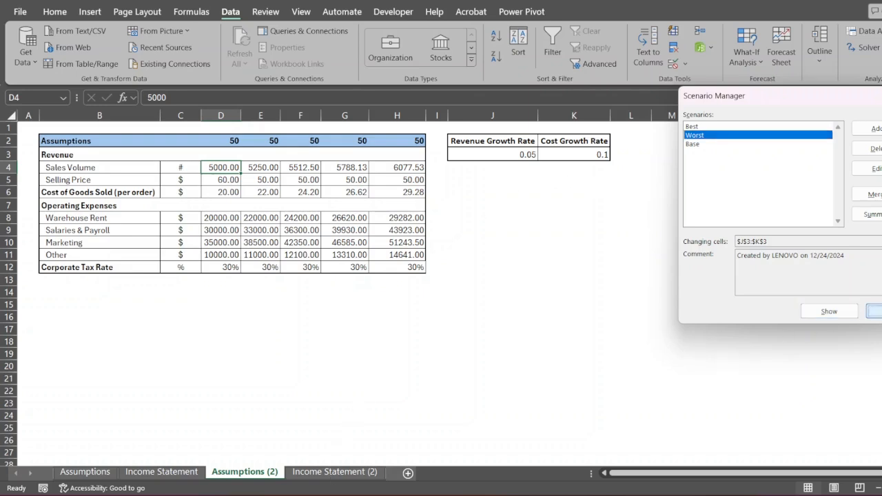
left_click(874, 311)
left_click(328, 475)
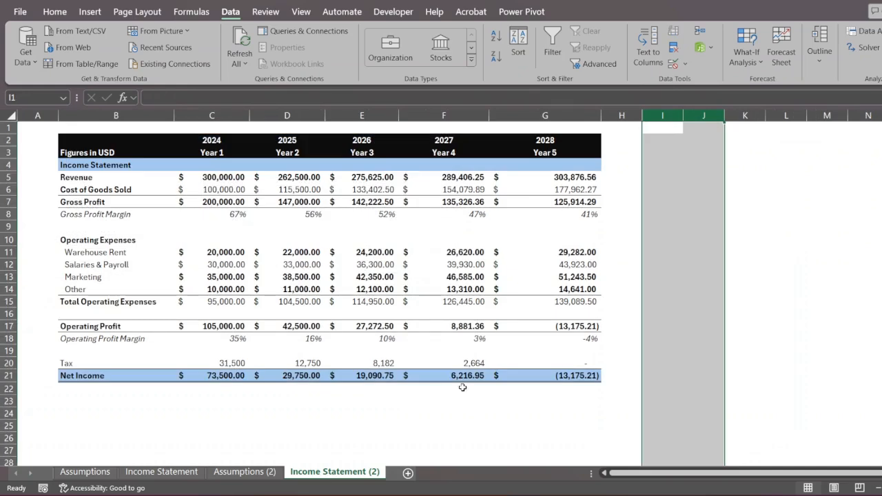
- Inspect Income Statement (2)'s figures C4:G21 and the 2028 net income in G21
left_click_drag(206, 169, 577, 372)
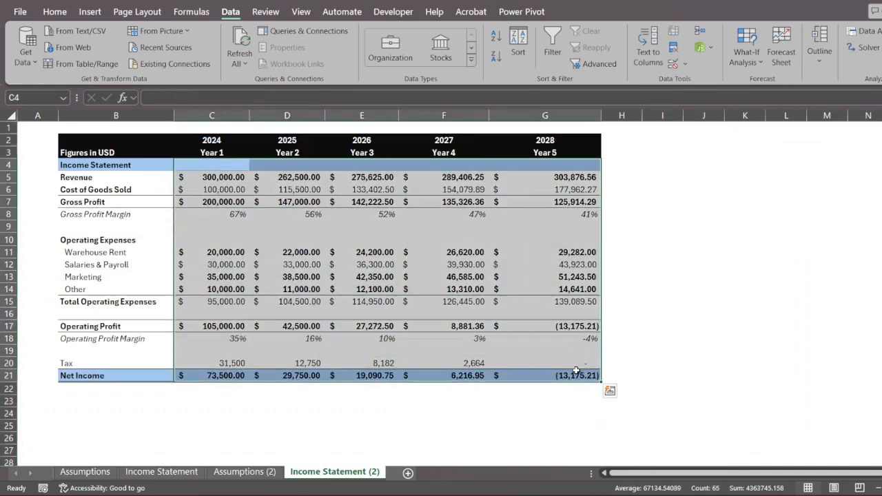
left_click(644, 338)
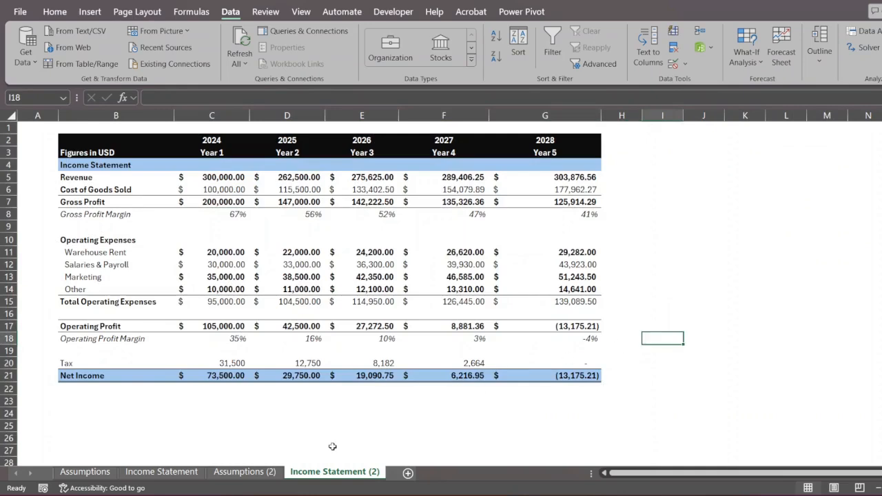
left_click(260, 473)
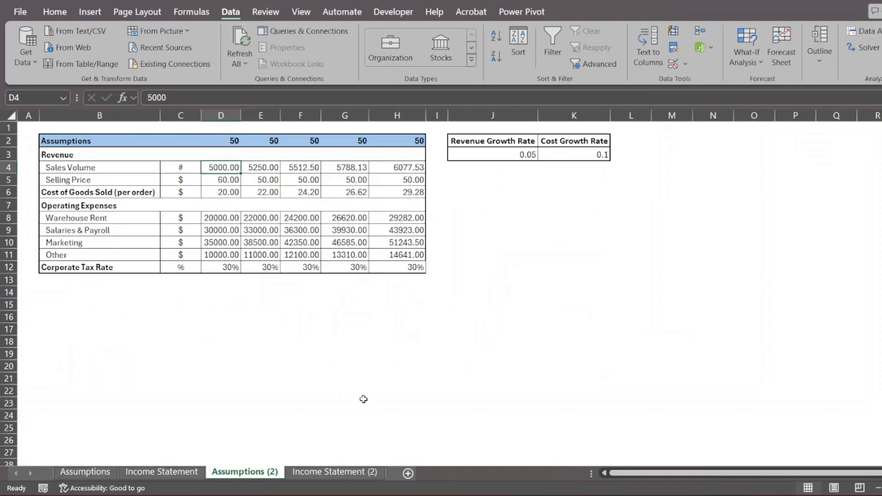
left_click(345, 476)
left_click(538, 374)
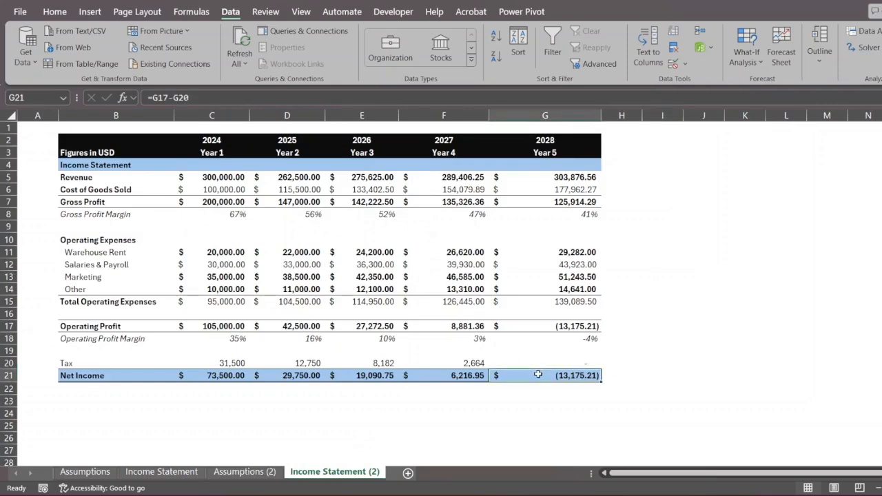
left_click(245, 473)
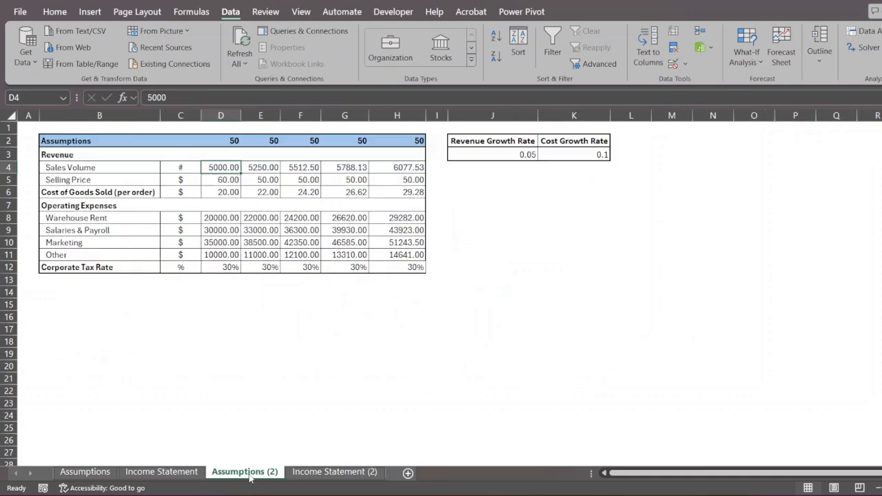
- Label H15 'Net Income' on Assumptions (2) and link H16 to Income Statement (2)'s G21
left_click(377, 309)
type("N")
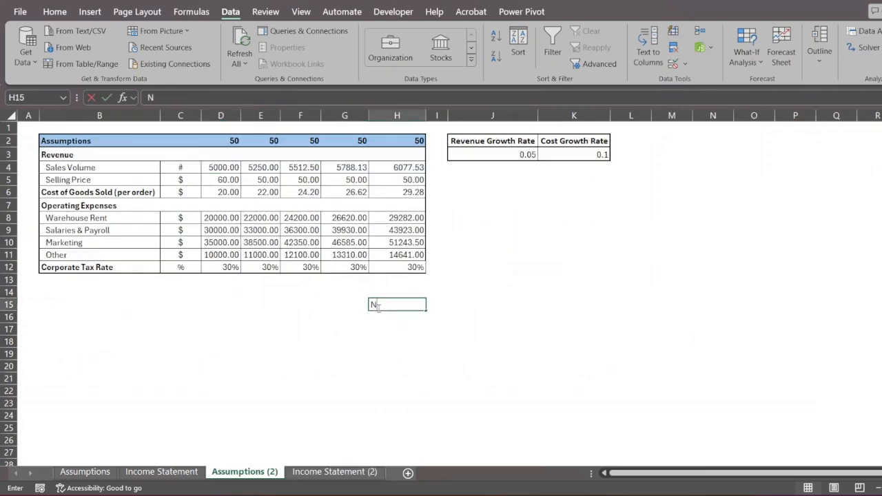
type("et Income")
key("Return")
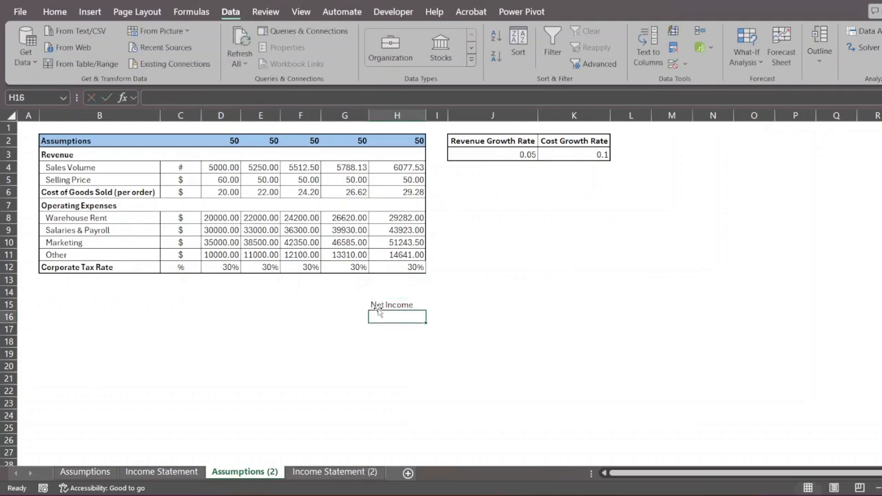
type("=")
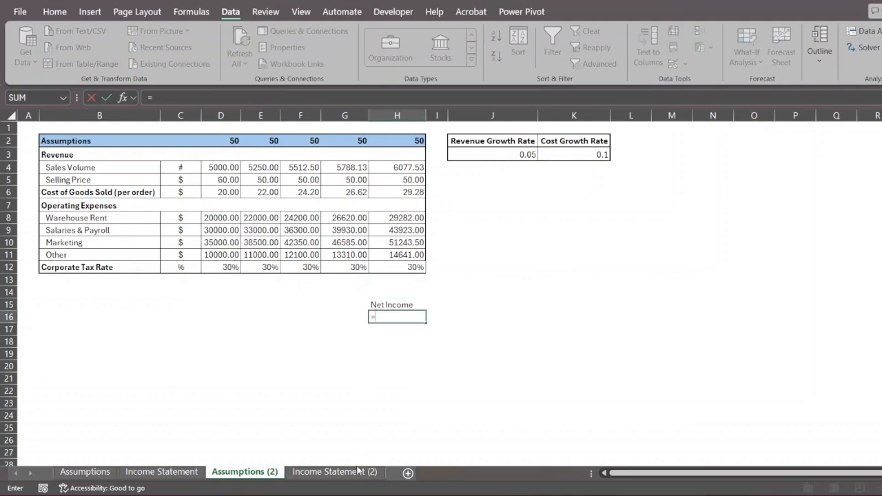
left_click(334, 472)
left_click(570, 372)
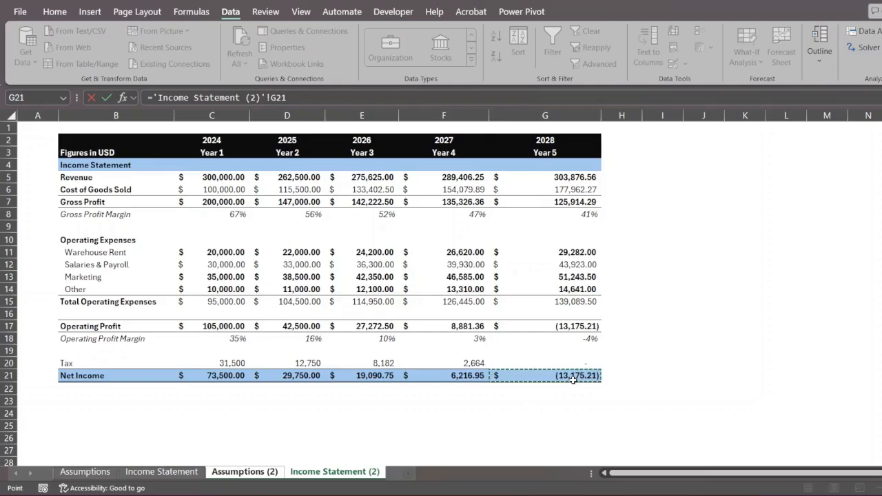
key("Return")
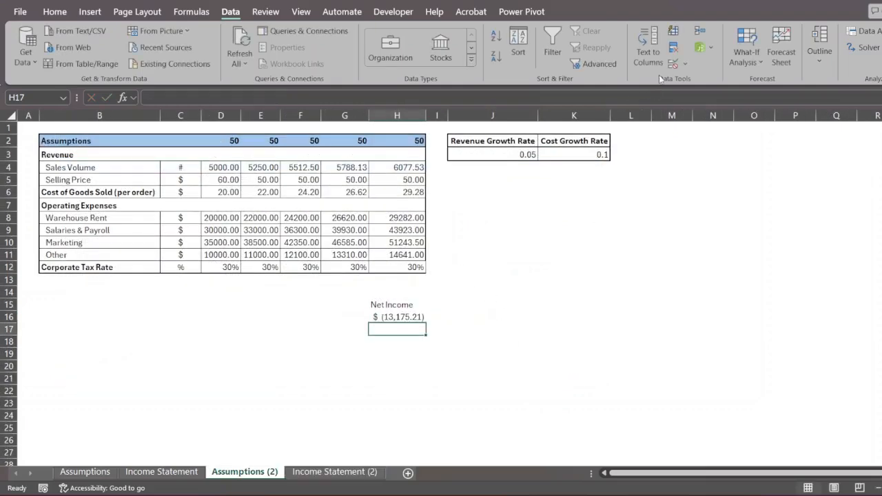
- Create a Scenario Summary report with result cell H16: Best 50,812.75, Worst (13,175.21), Base 26,084.99
left_click(743, 60)
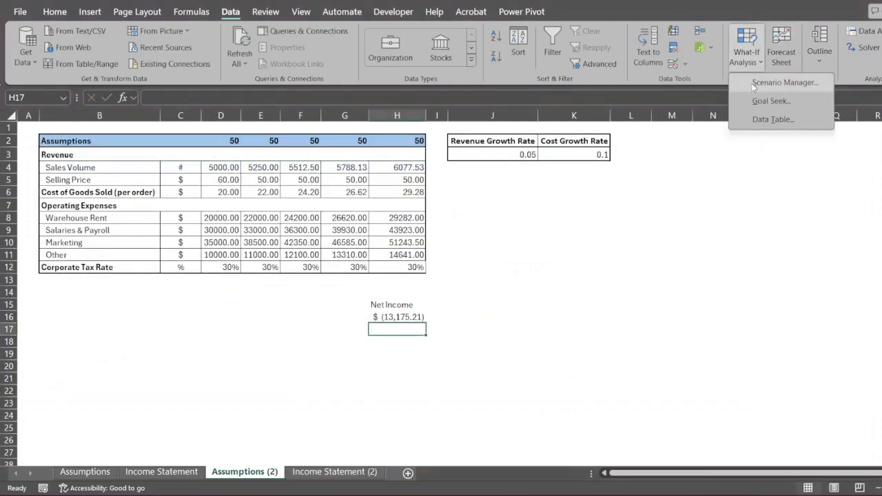
left_click(751, 80)
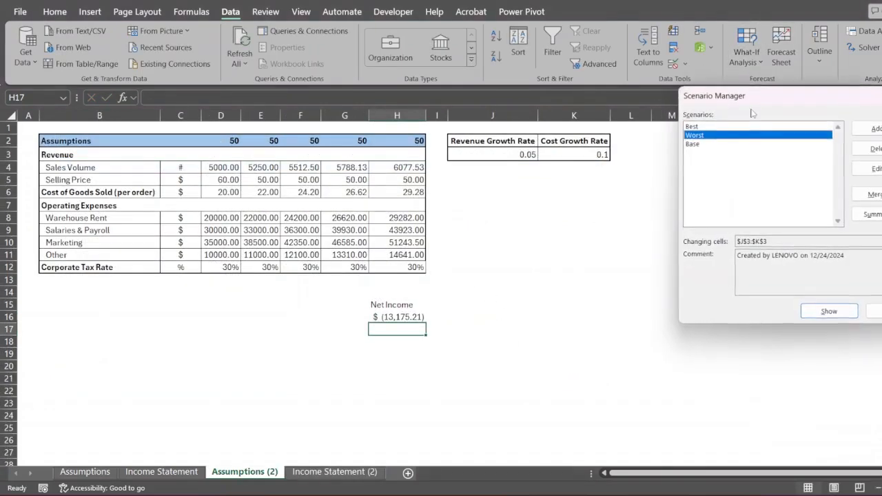
left_click(870, 215)
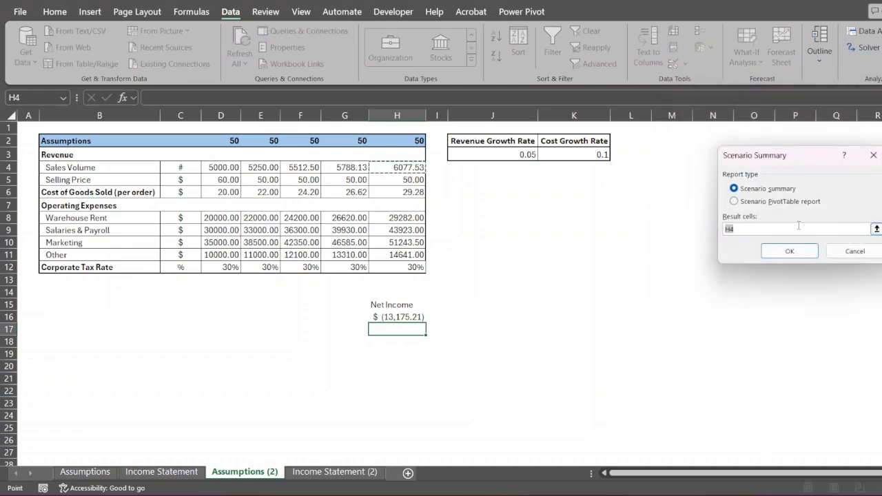
left_click(411, 316)
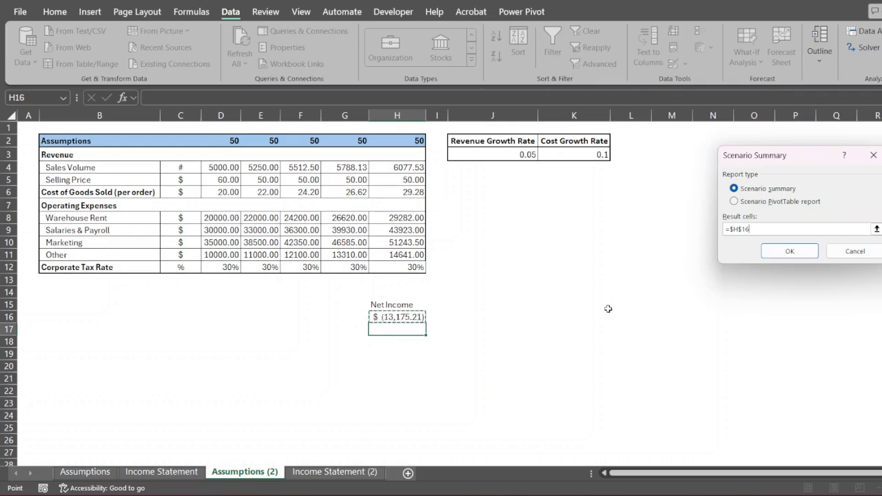
left_click(782, 254)
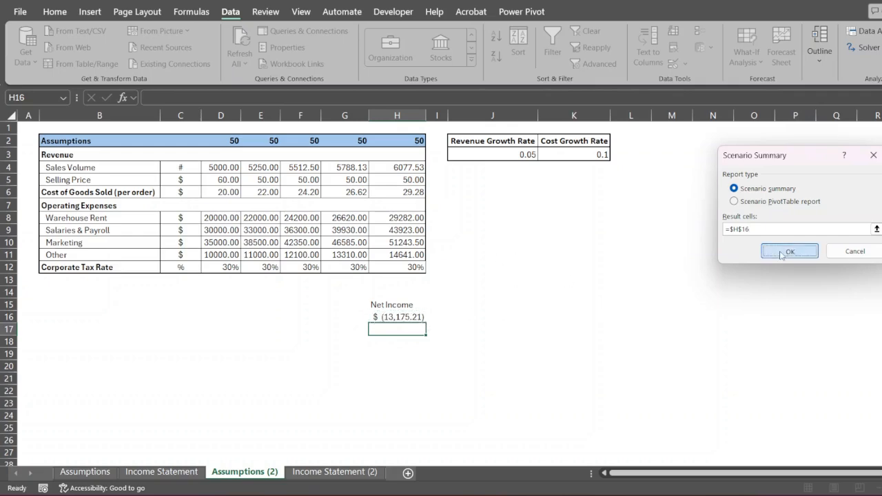
left_click(452, 222)
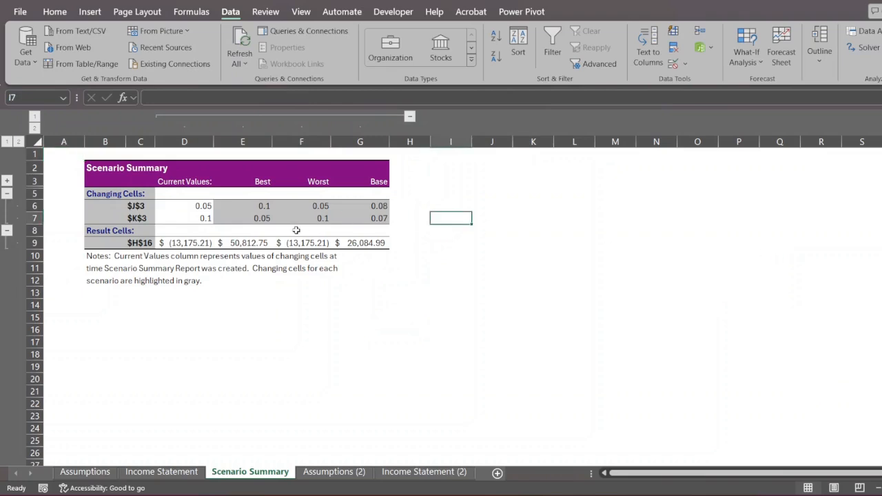
left_click(252, 243)
left_click(294, 242)
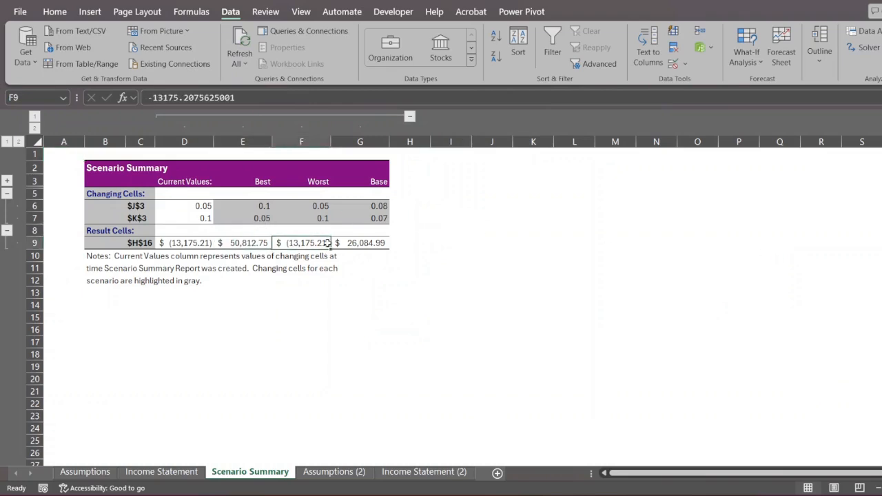
left_click(347, 246)
left_click(310, 243)
left_click_drag(267, 206, 351, 217)
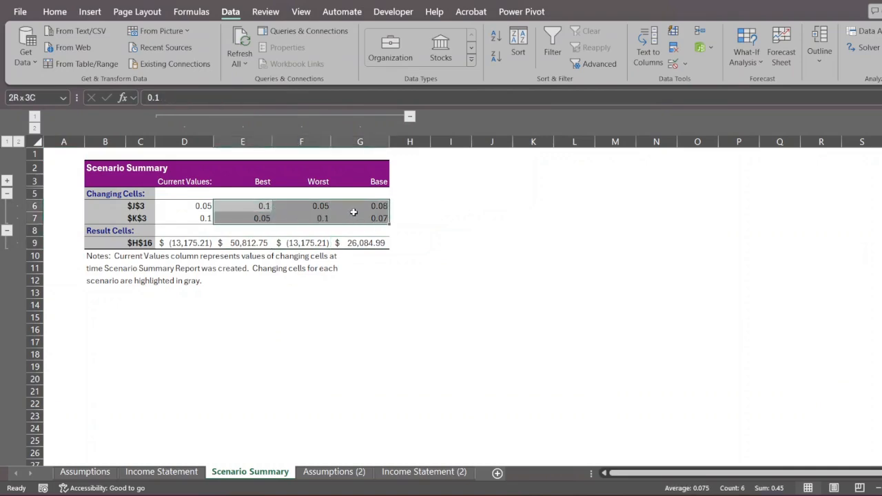
left_click(435, 217)
left_click_drag(261, 205, 258, 217)
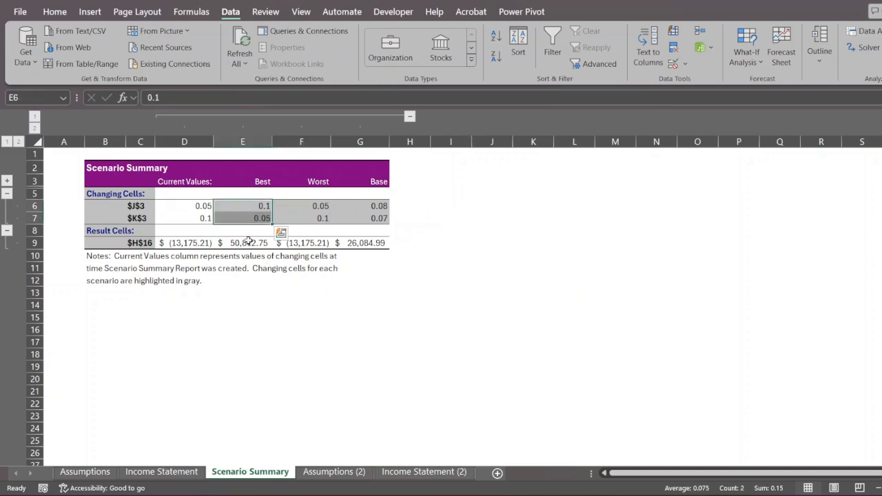
left_click(248, 241)
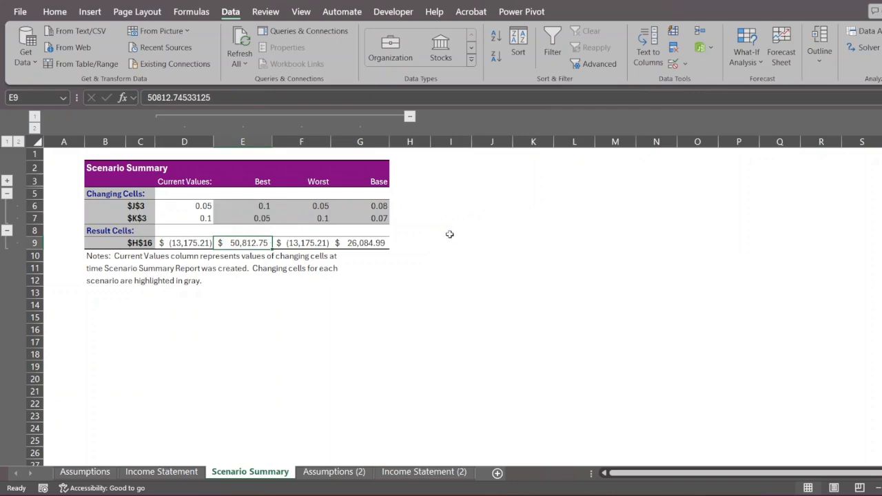
left_click(369, 241)
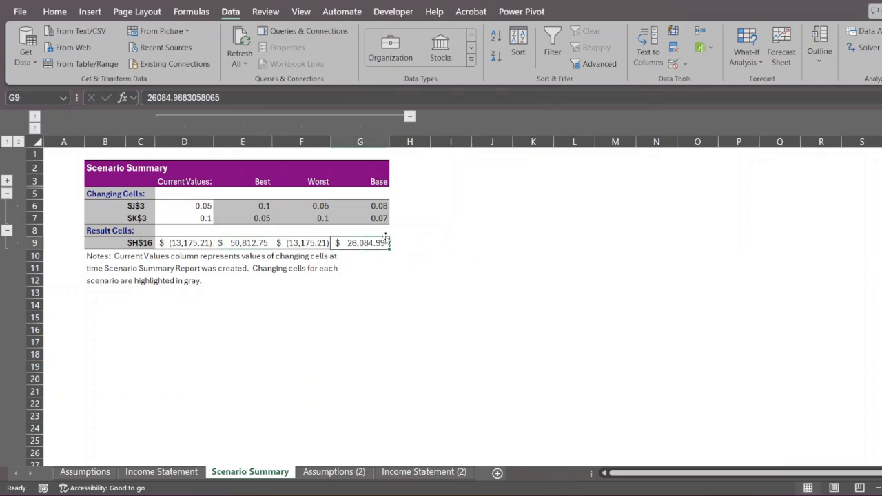
left_click(322, 246)
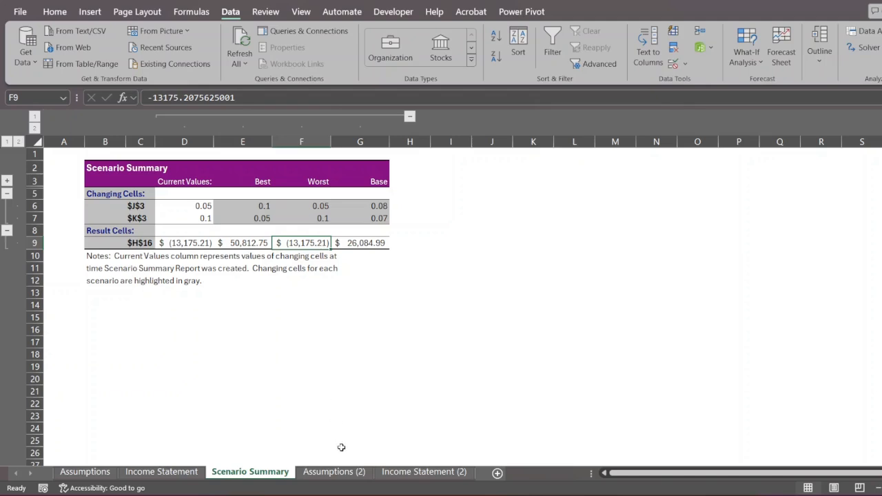
- Select the Net Income label and link in H15:H16 and check the Scenario Summary's Best and Base results
left_click(342, 473)
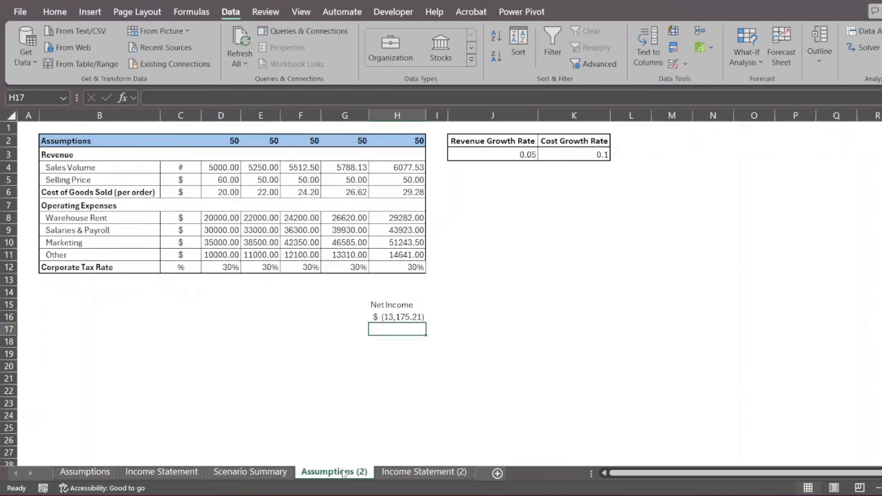
left_click(445, 342)
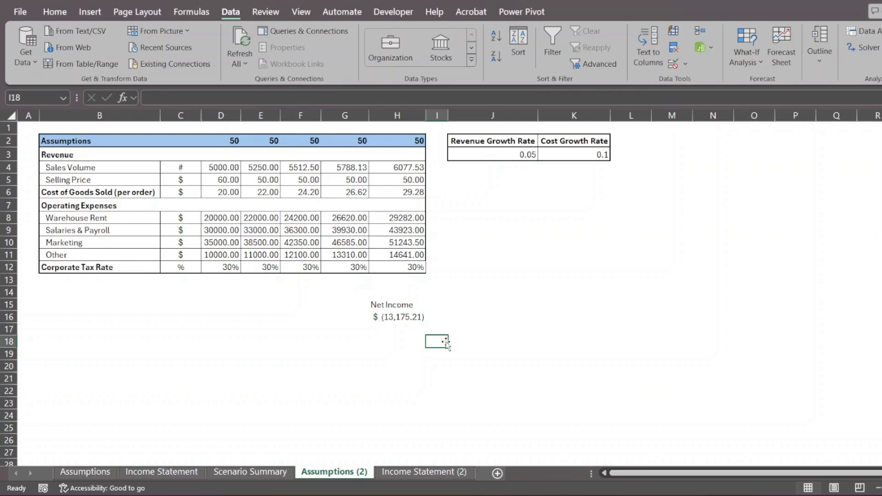
left_click_drag(398, 305, 395, 330)
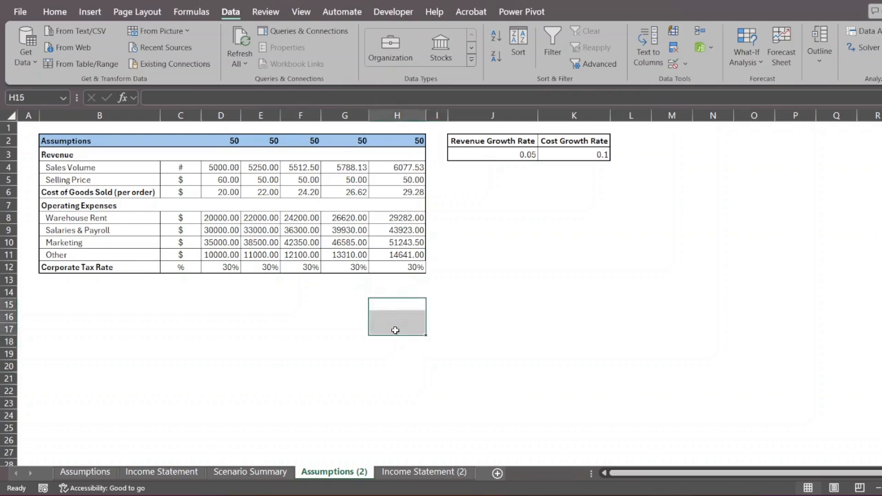
left_click(274, 477)
left_click(233, 245)
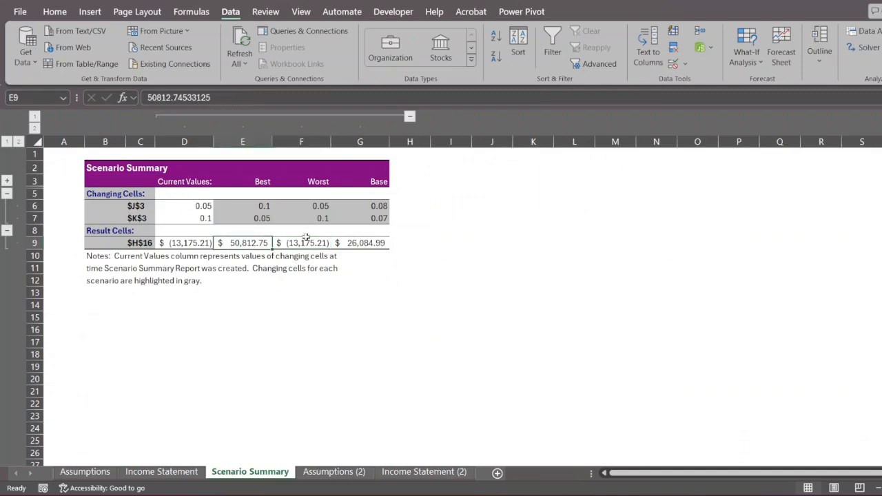
left_click(339, 240)
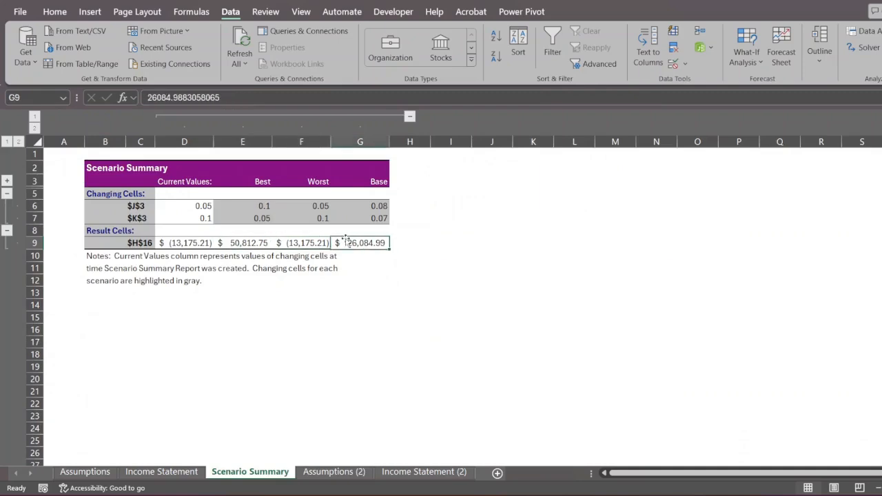
left_click(339, 477)
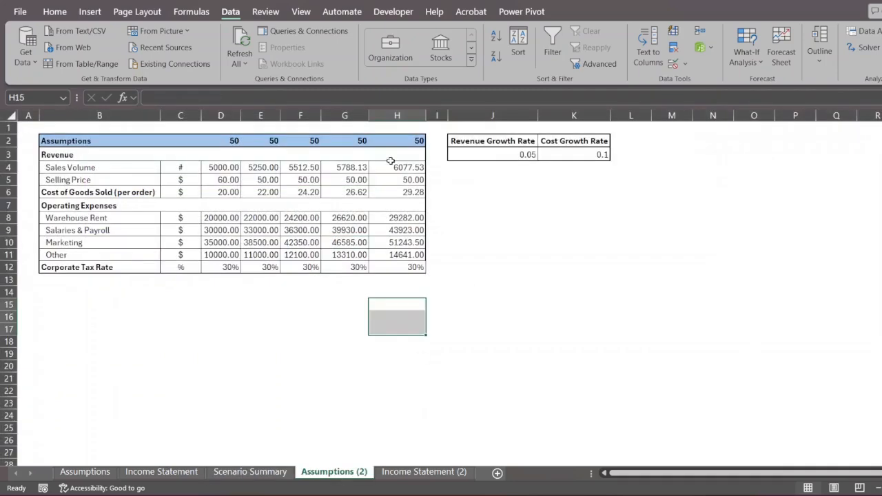
- Check the yearly net income row C21:G21 on Income Statement (2), then return to Assumptions (2)
left_click(424, 473)
left_click_drag(236, 376, 551, 376)
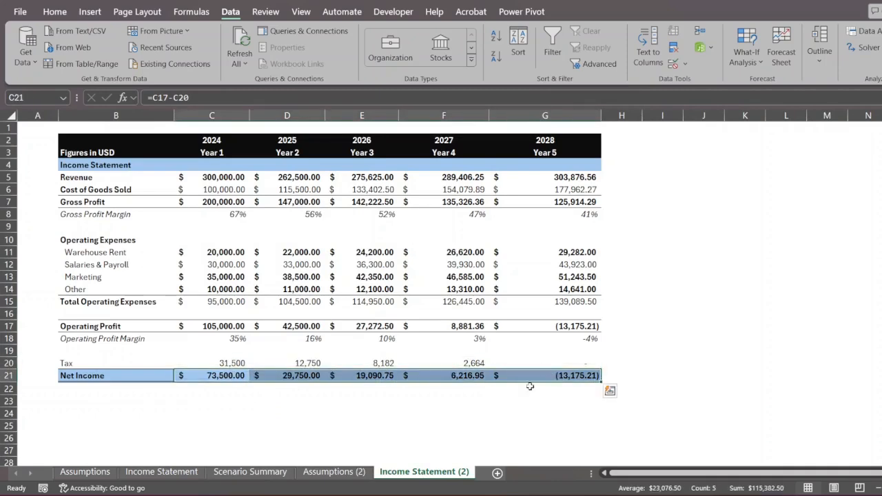
left_click(358, 473)
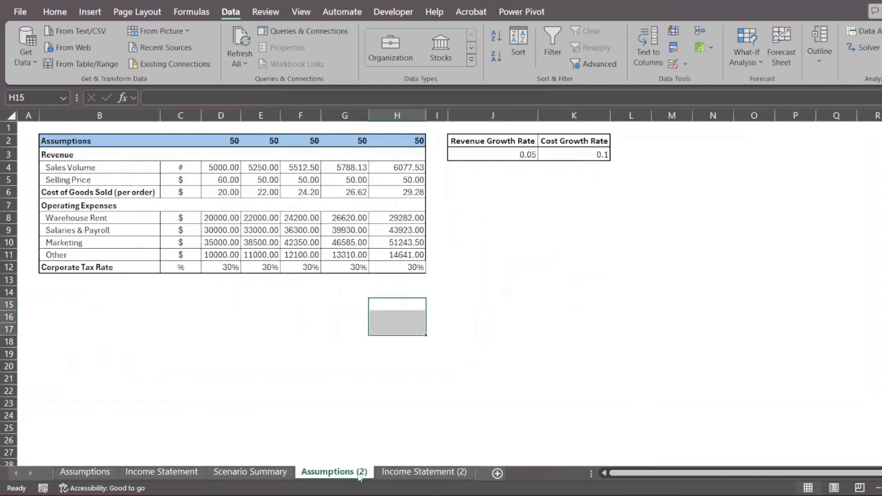
left_click(402, 292)
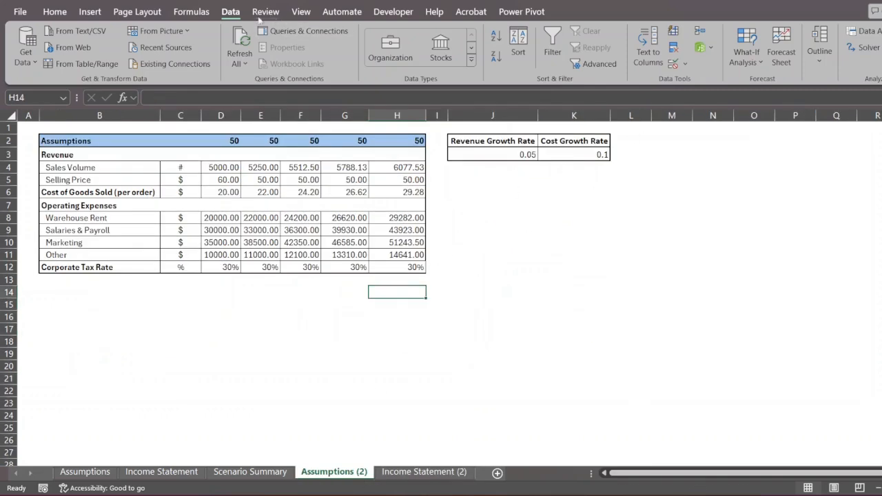
left_click(192, 12)
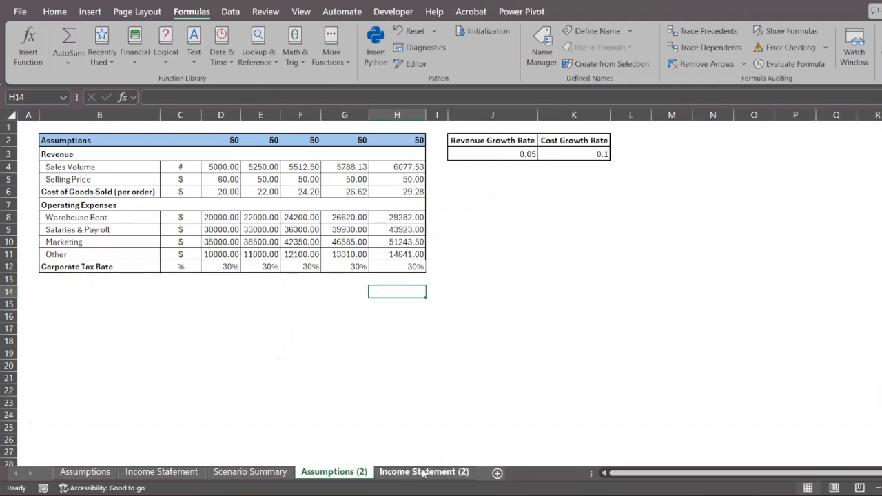
- Clear all existing entries from the Watch Window
left_click(857, 47)
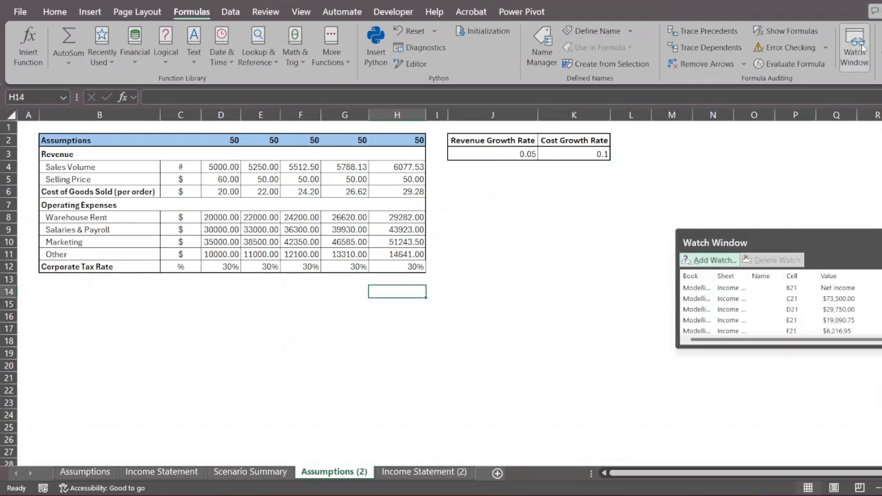
left_click(753, 298)
key("ctrl+a")
left_click(769, 262)
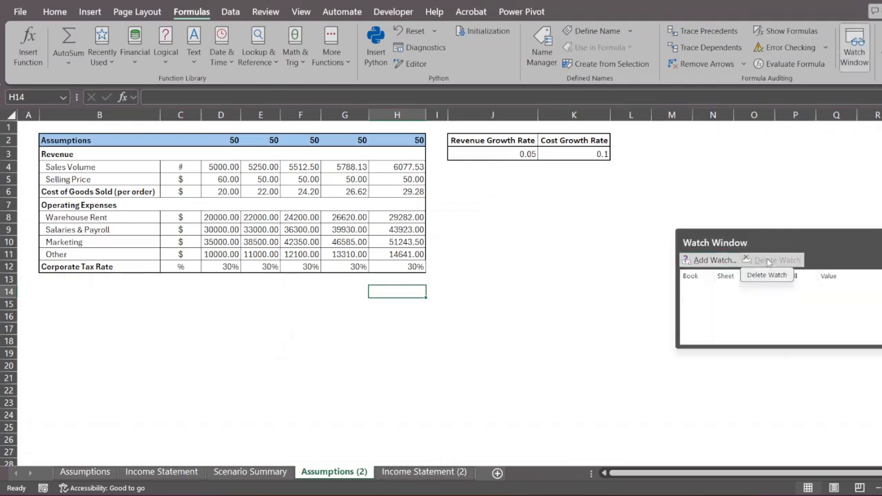
- Add the five net income cells C21:G21 on Income Statement (2) to the Watch Window
left_click(476, 326)
left_click(422, 472)
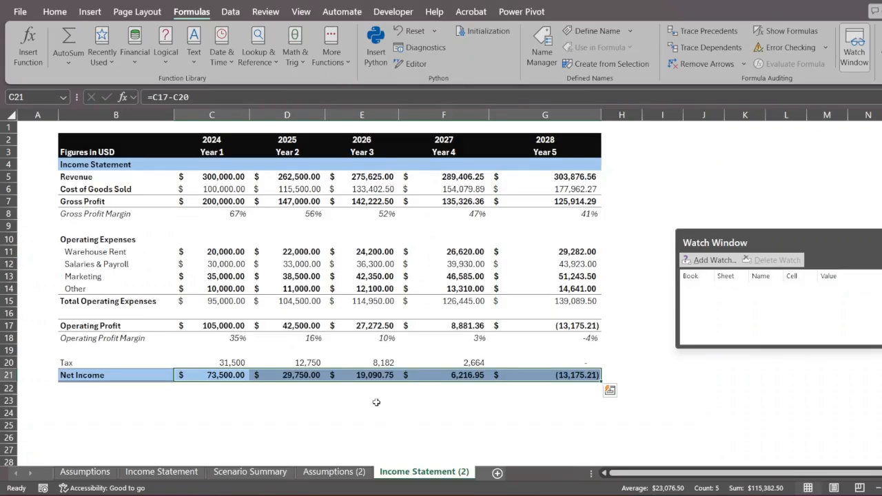
left_click(428, 425)
left_click(549, 375)
left_click_drag(549, 376, 238, 378)
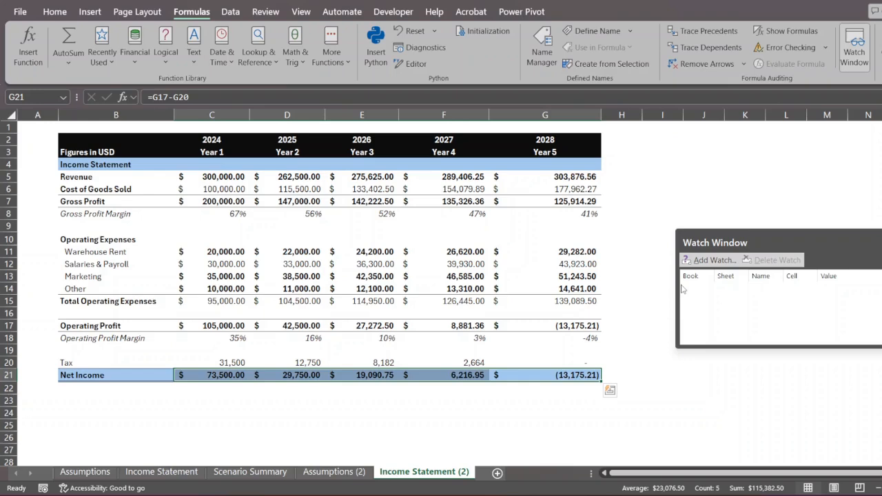
left_click(246, 375)
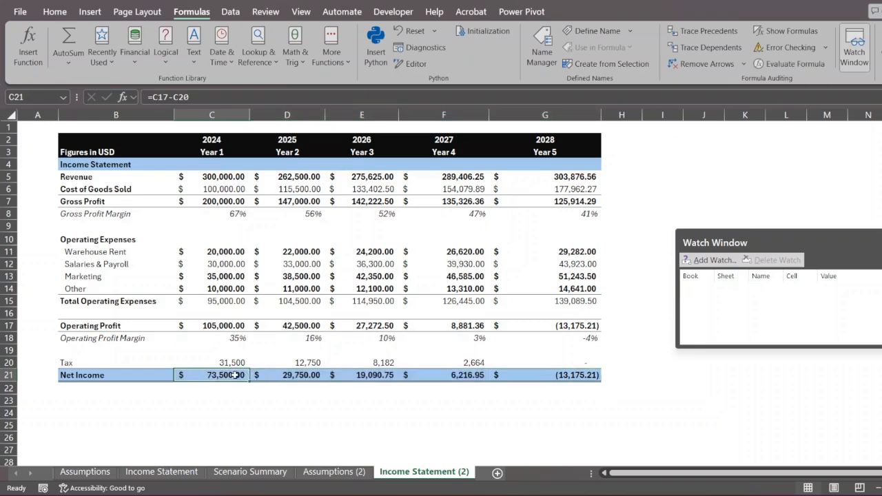
left_click_drag(266, 375, 554, 378)
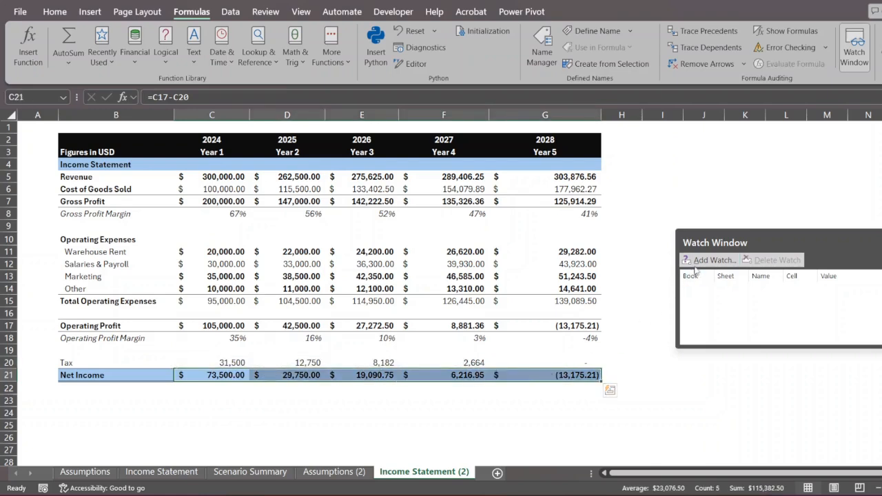
left_click(696, 262)
left_click(821, 229)
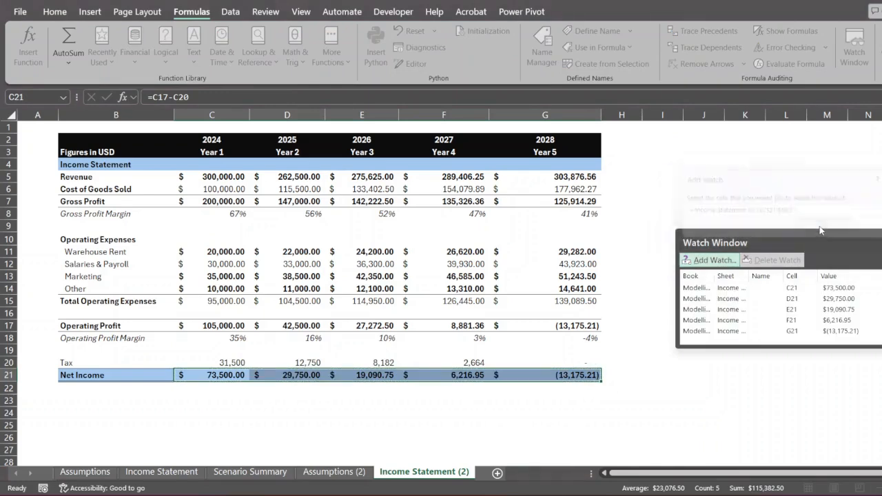
left_click(335, 472)
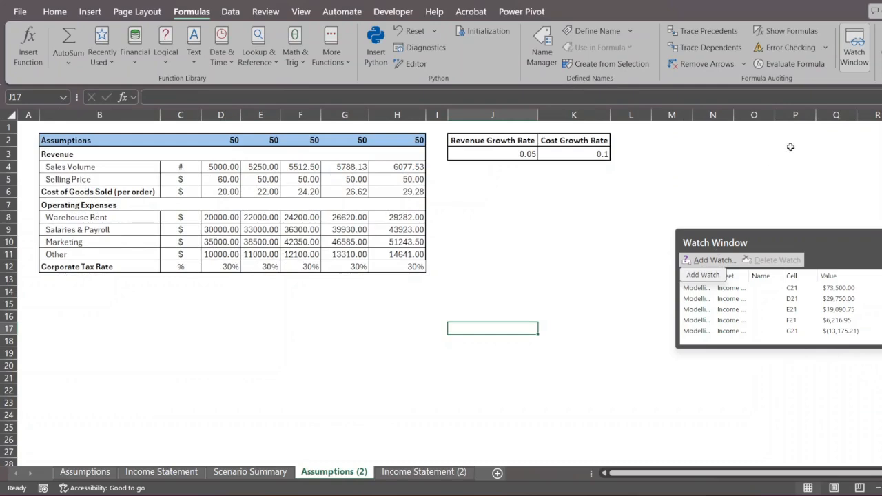
- Open and dismiss the Forecast Sheet dialog on the Data tab
left_click(230, 12)
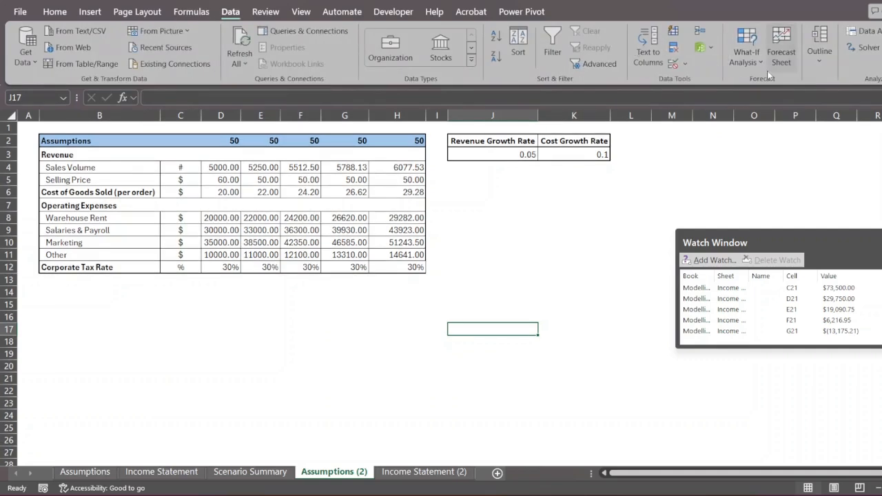
left_click(783, 50)
key("Escape")
- Show the Best scenario, then apply Base (growth 0.08 and 0.07) and view Income Statement (2)
left_click(743, 66)
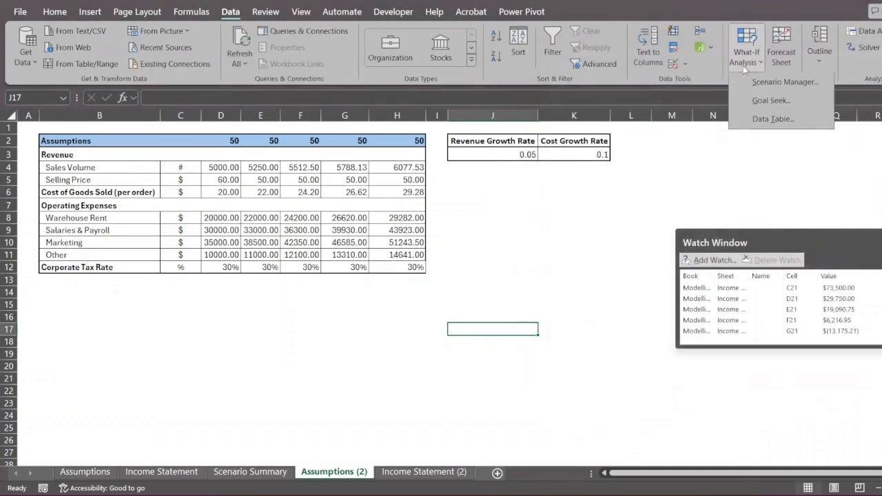
left_click(755, 83)
left_click_drag(738, 91, 521, 178)
left_click(439, 211)
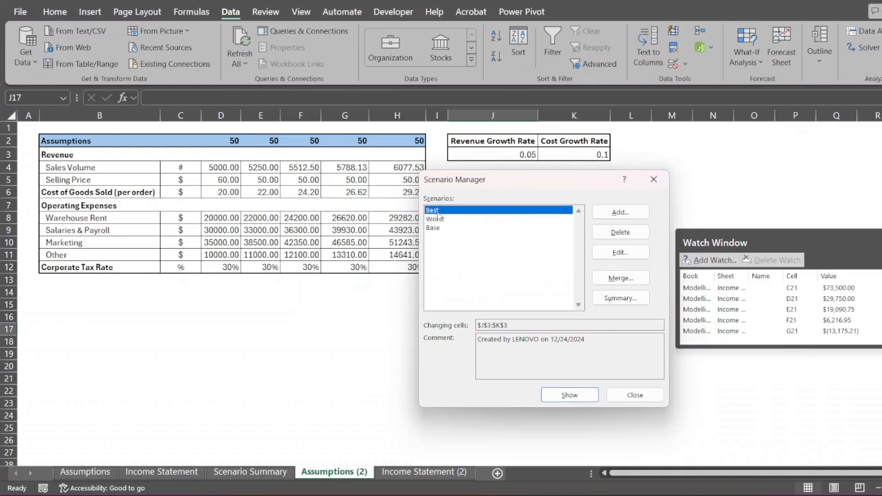
left_click(562, 395)
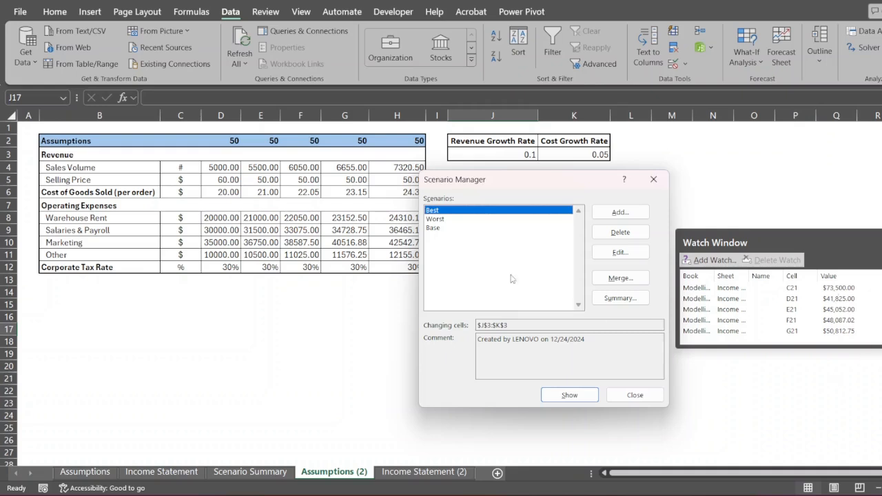
left_click(450, 229)
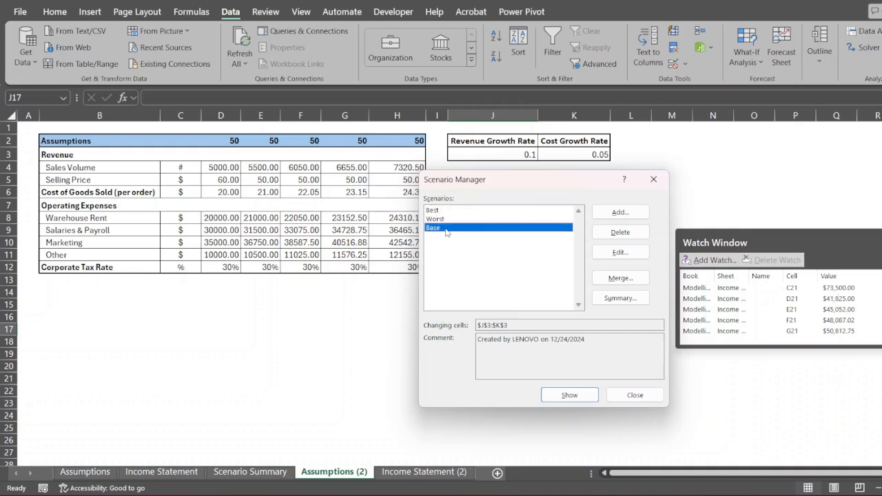
left_click(580, 398)
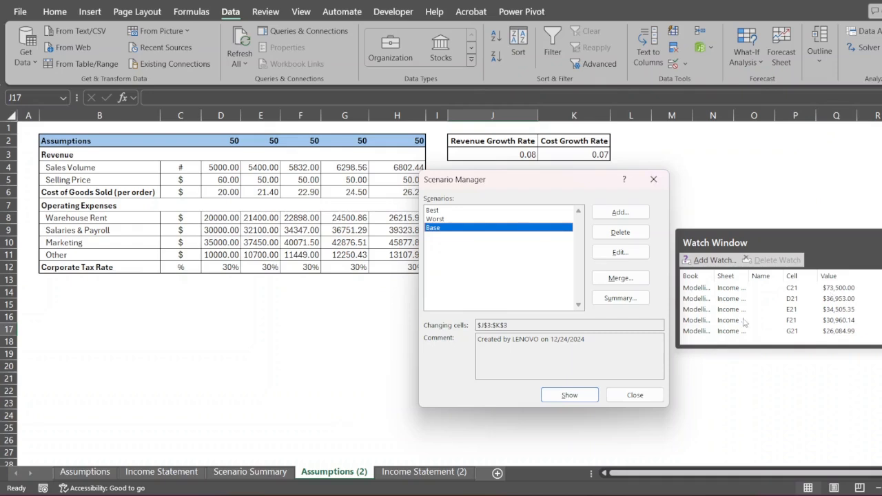
left_click(650, 390)
left_click(424, 471)
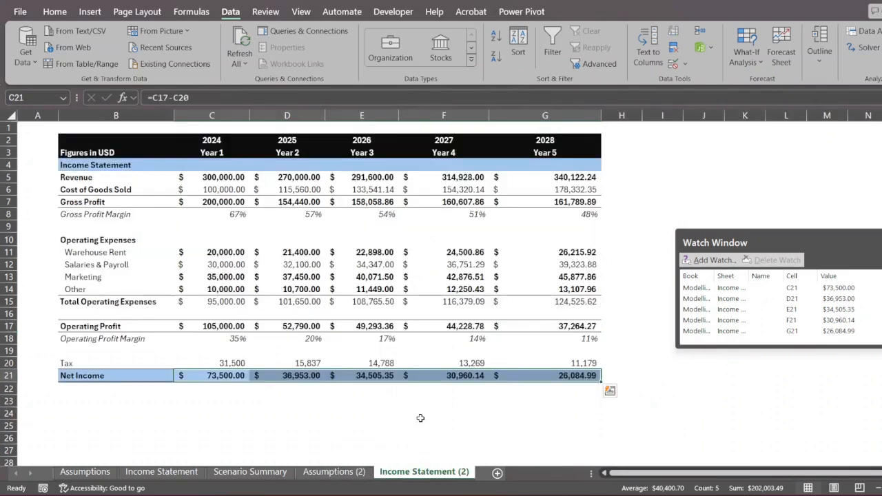
- Define the name Y1_NI for net income cell C21, getting past an invalid-name error
left_click(242, 377)
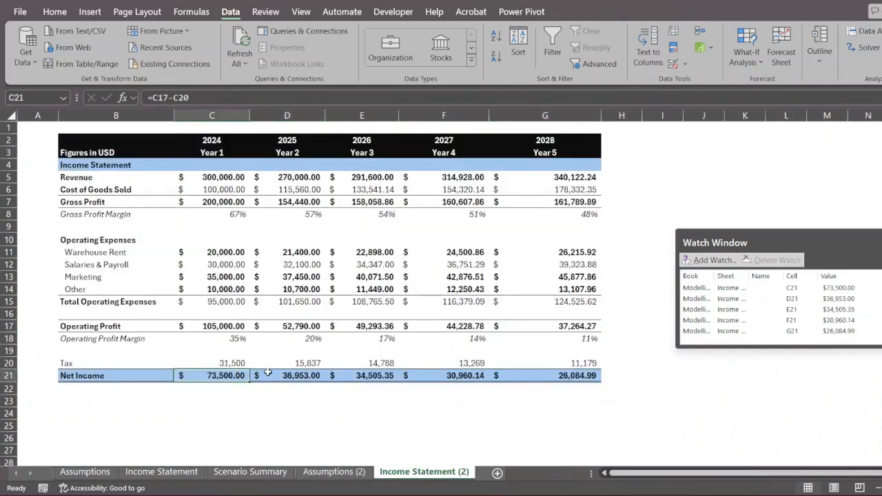
left_click(267, 372)
left_click(229, 376)
left_click(197, 12)
left_click(581, 31)
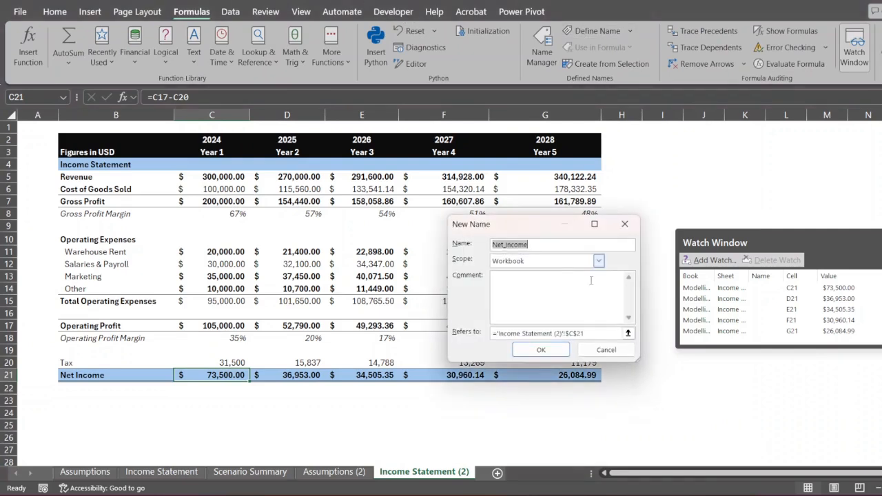
type("Y1 NI")
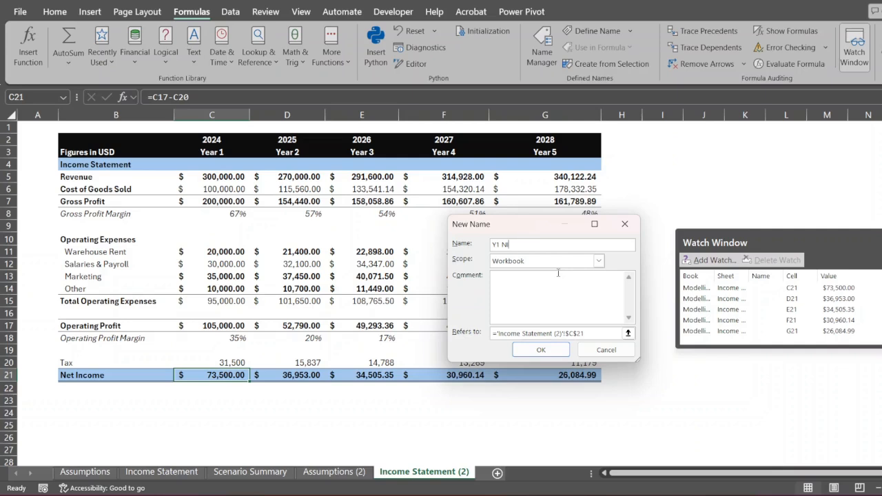
key("Return")
key("Return")
key("Right")
key("Return")
- Name net income cells D21 and E21 Y2_NI and Y3_NI
left_click(324, 379)
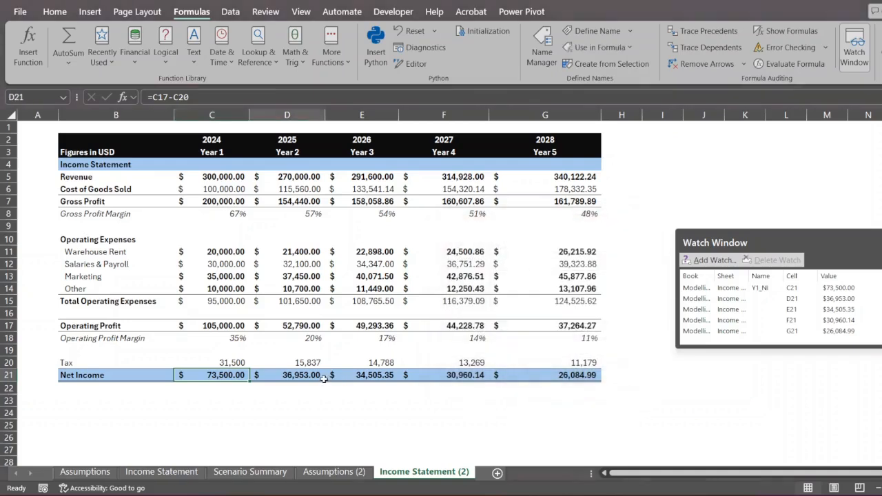
left_click(582, 33)
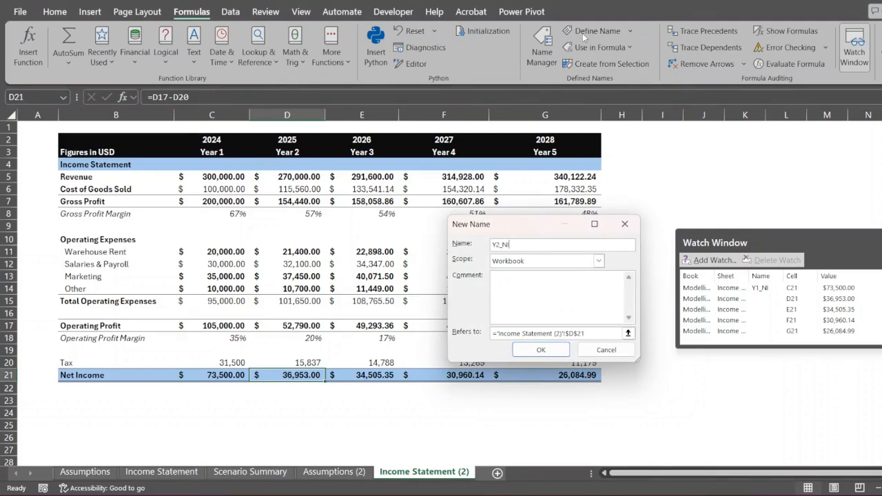
type("Y2_NI")
key("Return")
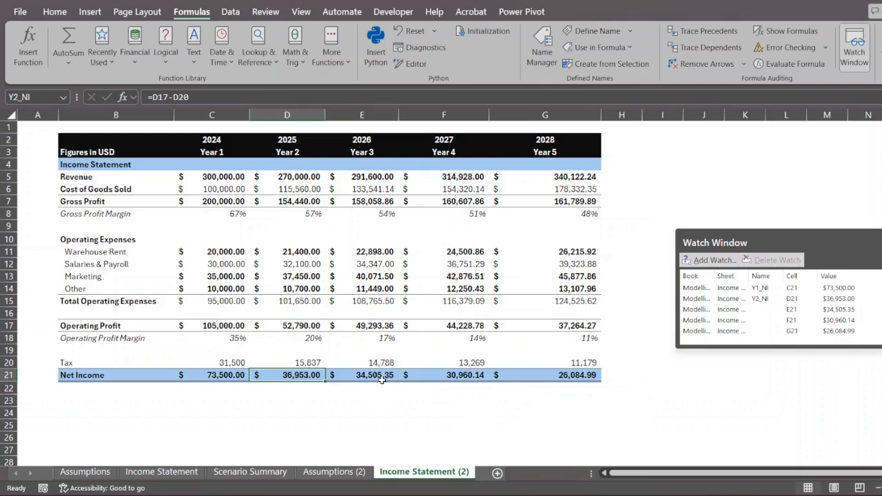
left_click(381, 380)
left_click(583, 31)
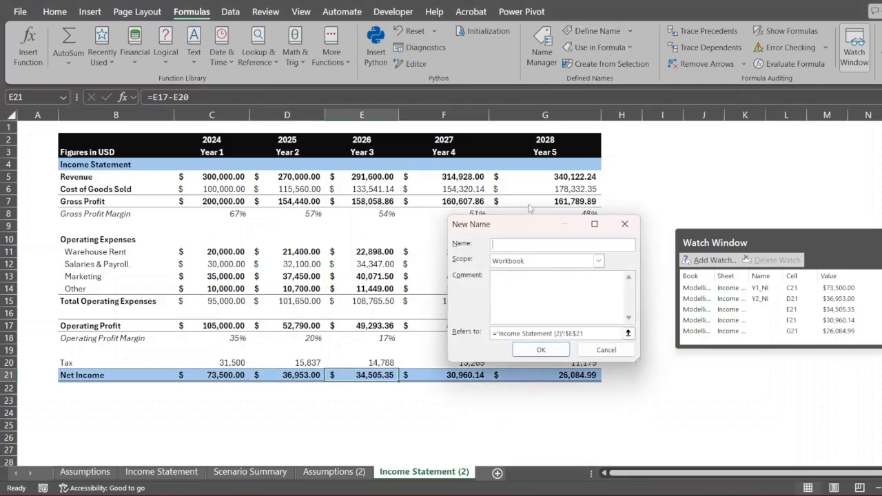
type("Y3")
type("_NI")
key("Return")
- Name net income cells F21 and G21 Y4_NI and Y5_NI, then return to Assumptions (2)
left_click(444, 375)
left_click(583, 31)
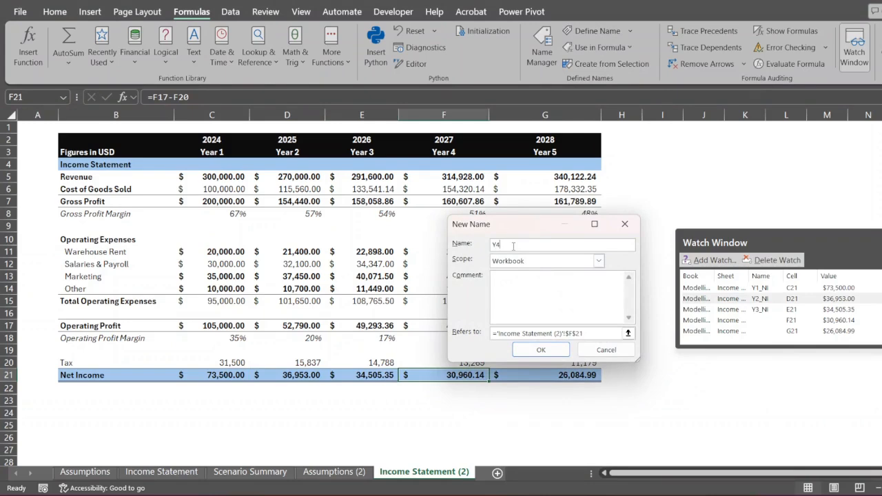
type("Y4_NI")
key("Return")
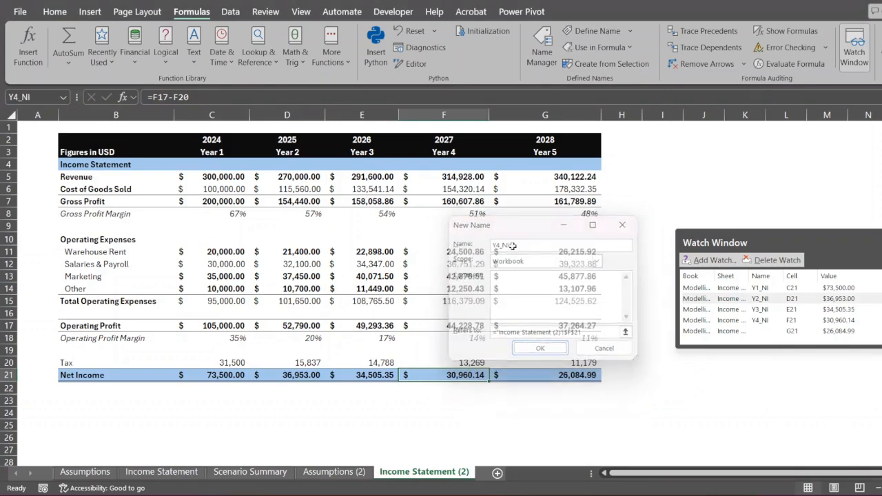
left_click(561, 375)
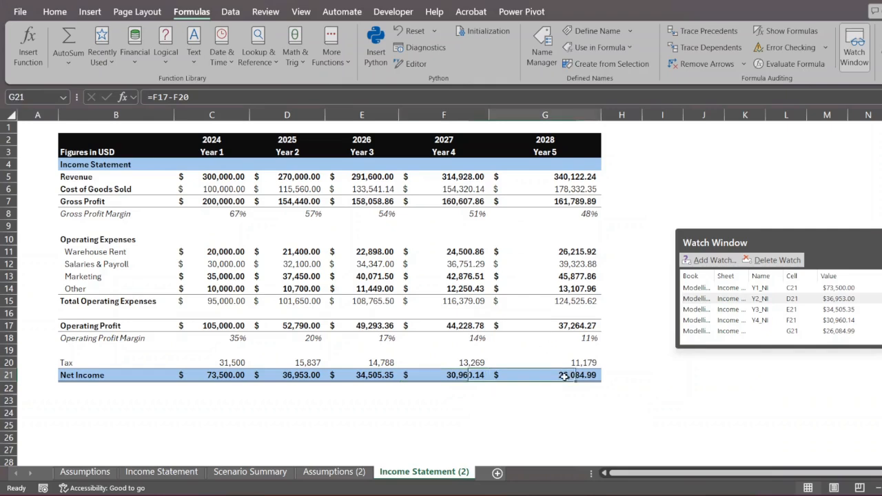
left_click(582, 31)
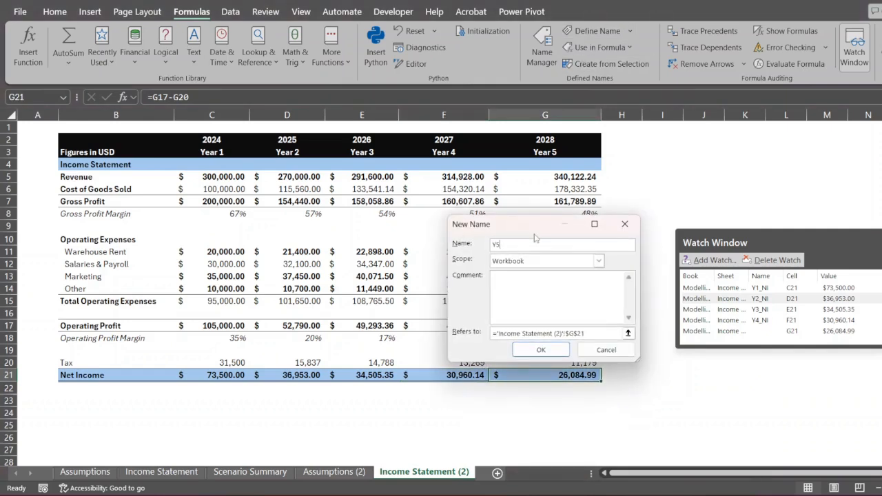
key("Return")
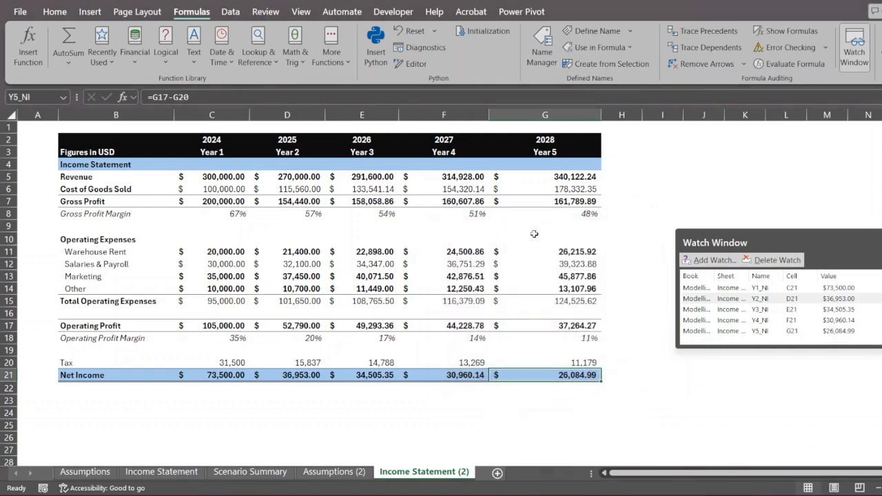
left_click(319, 470)
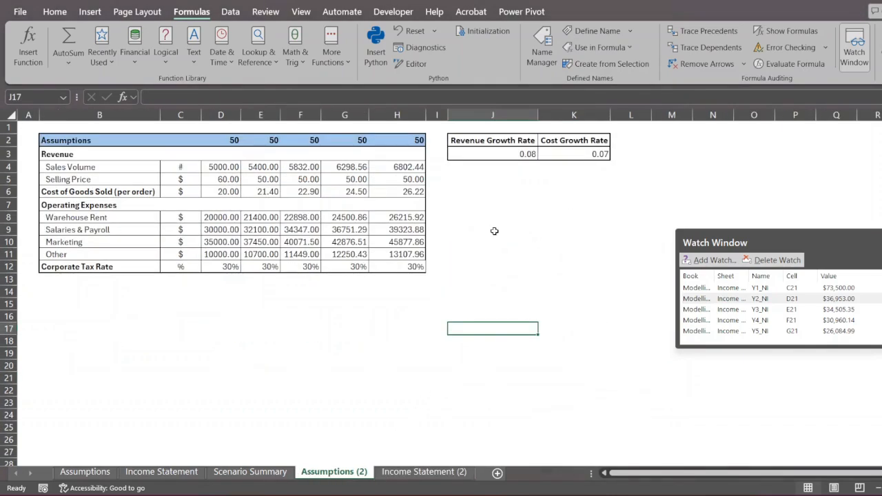
- Open Scenario Manager and apply the Best scenario to the growth rates
left_click(230, 11)
left_click(748, 62)
left_click(741, 82)
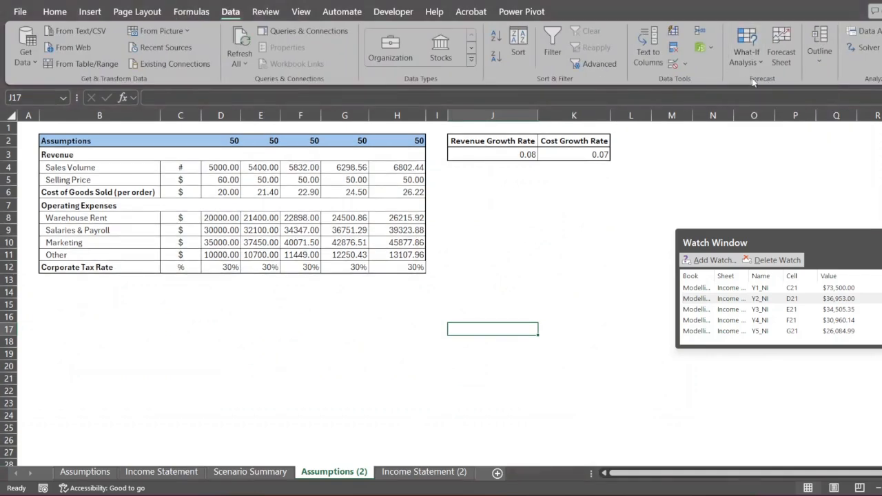
left_click(466, 211)
left_click(561, 399)
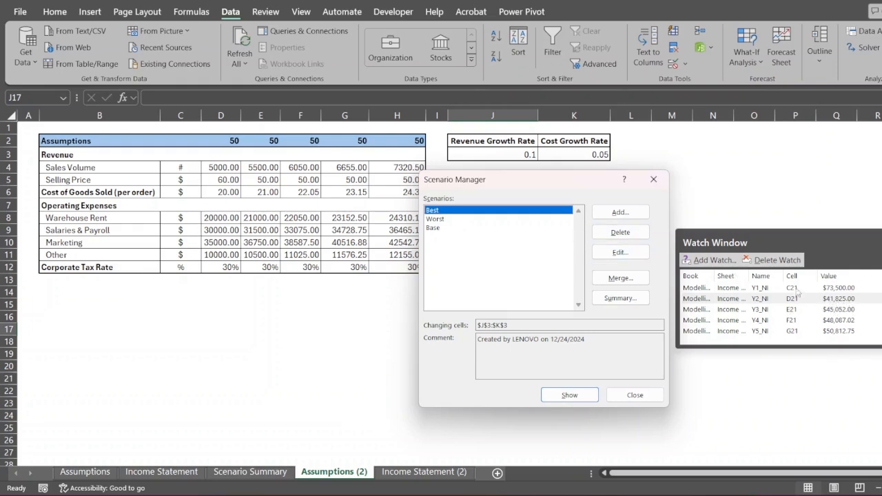
- Apply the Worst scenario, then close Scenario Manager and the Watch Window
left_click(448, 219)
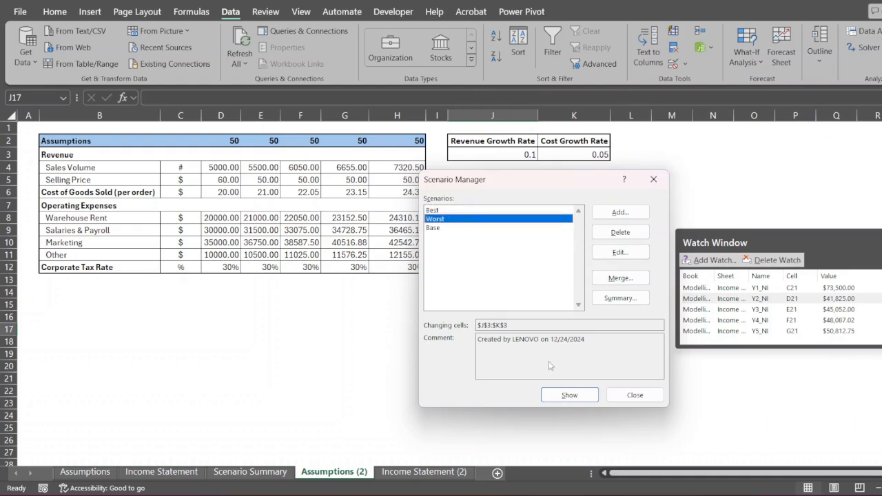
left_click(570, 396)
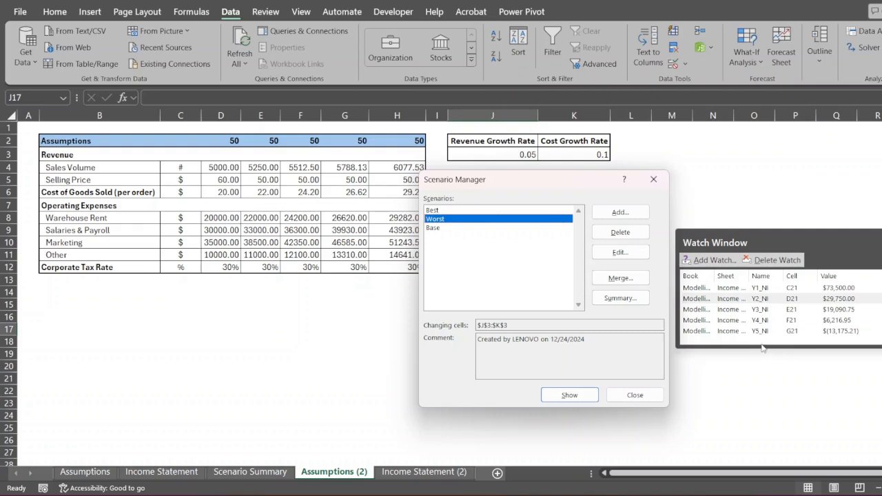
left_click(467, 229)
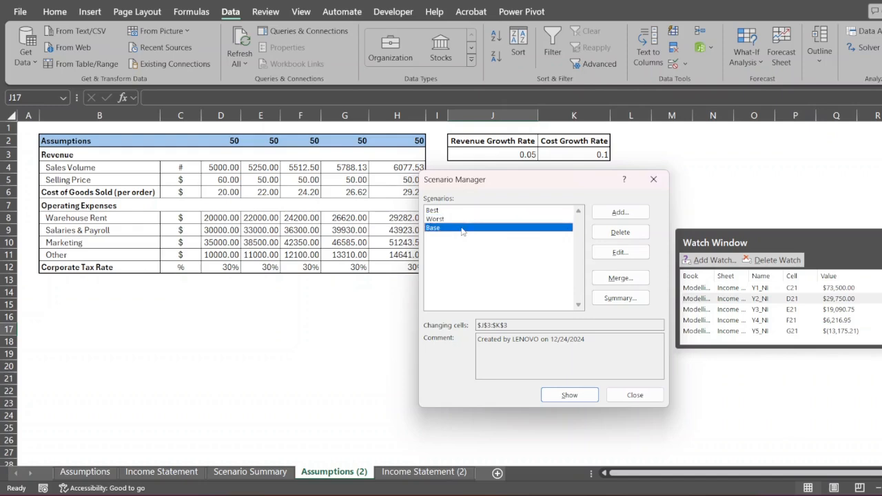
left_click(635, 395)
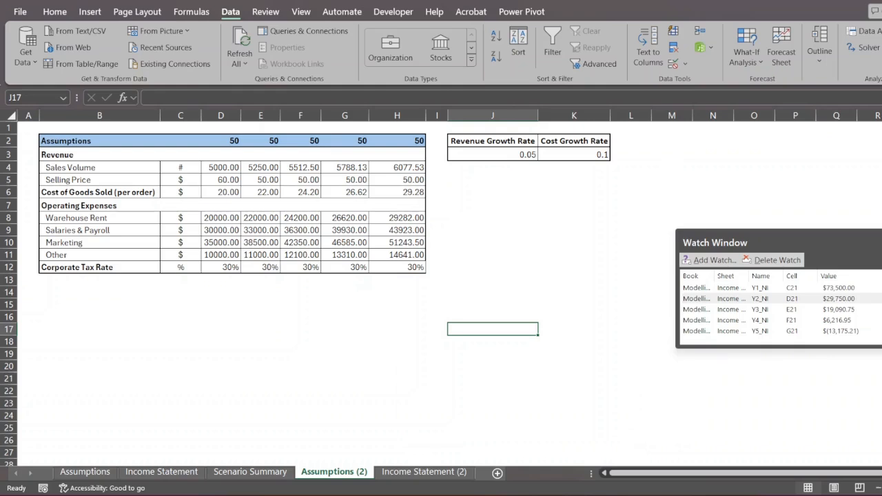
left_click(881, 243)
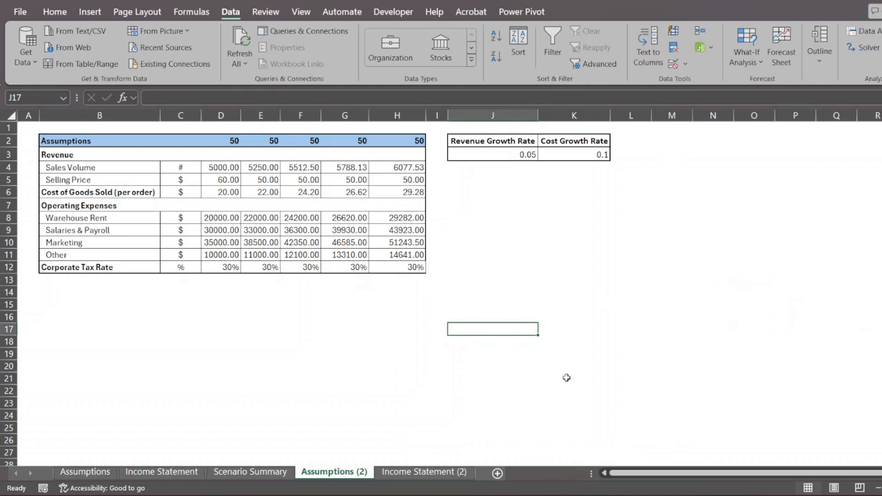
- On the Final sheet, enter Unique, Filter and Sort in Q4:Q6 and select them
left_click(477, 281)
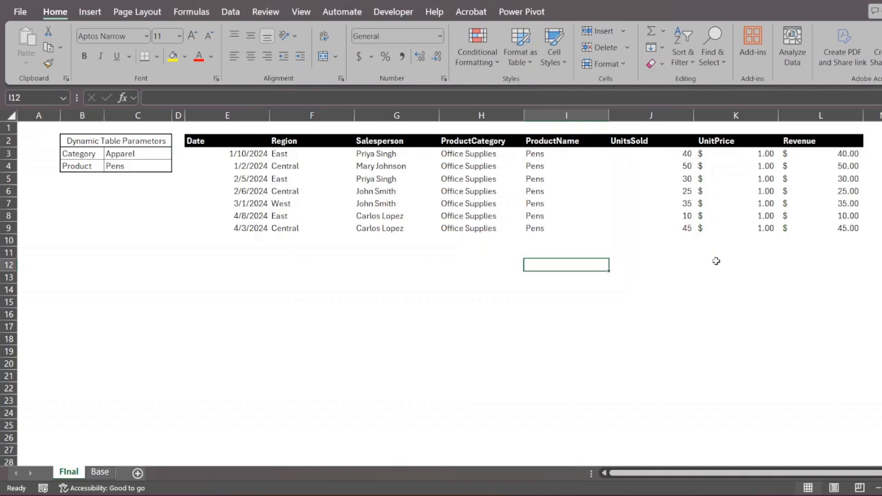
scroll(687, 258, "right", 3)
left_click(858, 161)
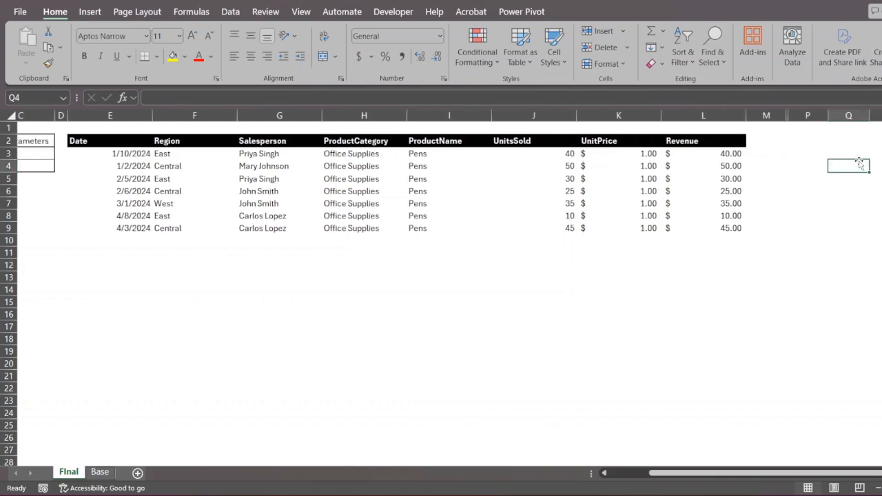
type("Unique")
key("Return")
type("Filter")
key("Return")
type("Sort")
key("Return")
left_click_drag(852, 162, 850, 191)
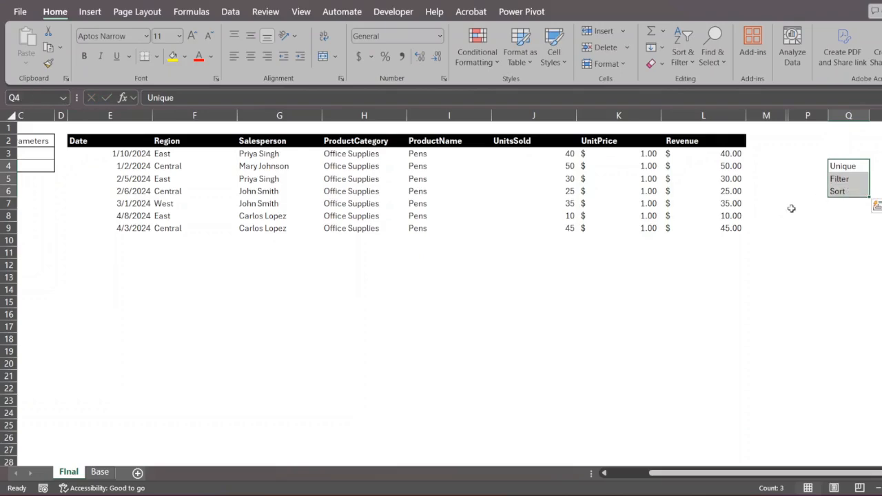
scroll(792, 208, "left", 3)
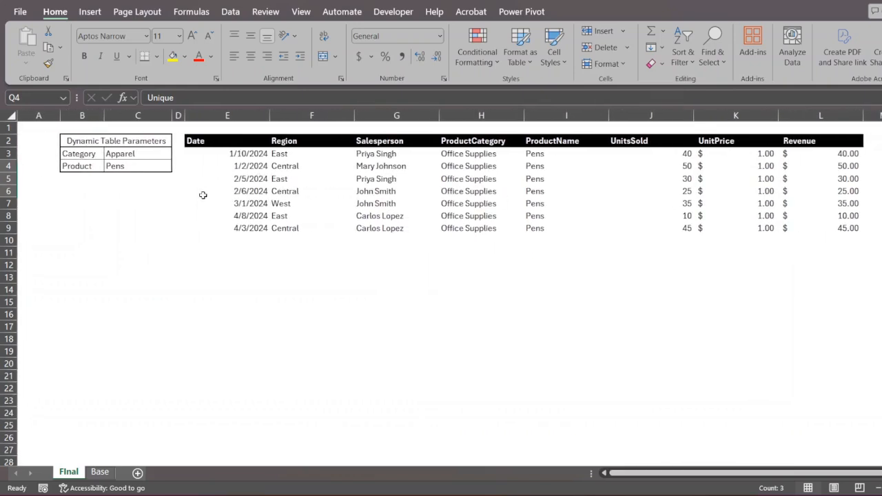
- Browse the C3 and C4 dropdown choices, leaving Apparel and Pens unchanged
left_click(142, 157)
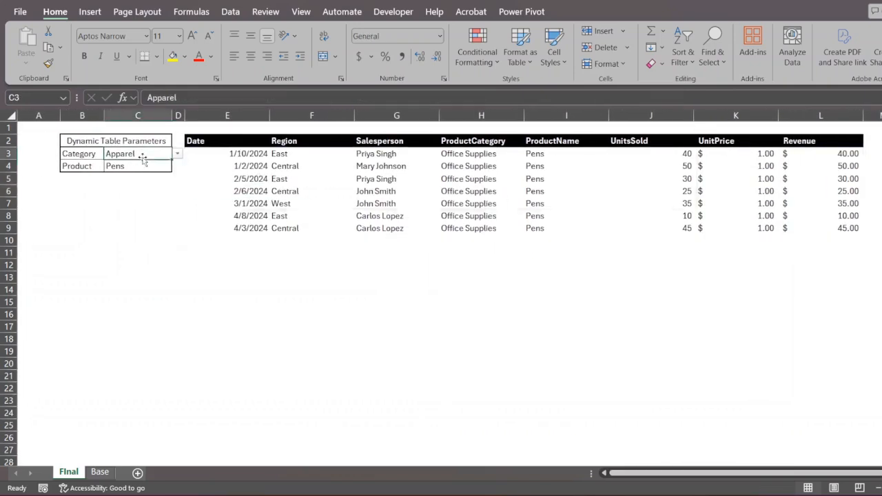
left_click(177, 154)
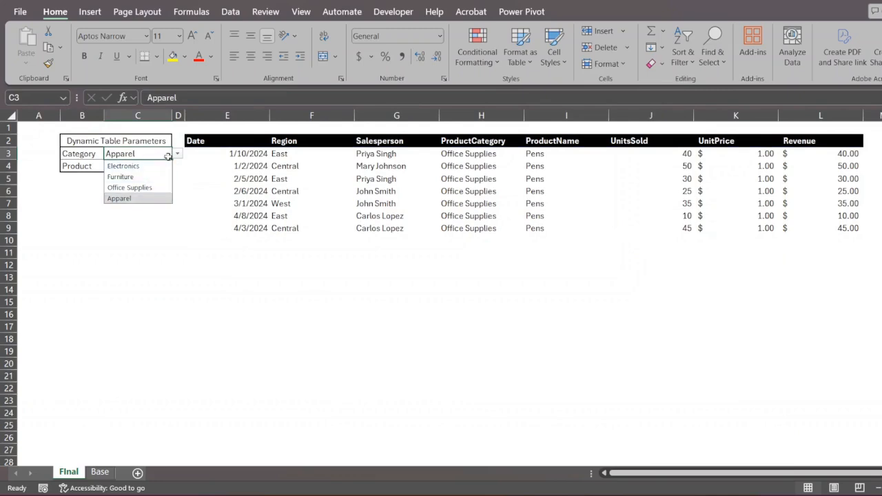
left_click(185, 167)
left_click(151, 166)
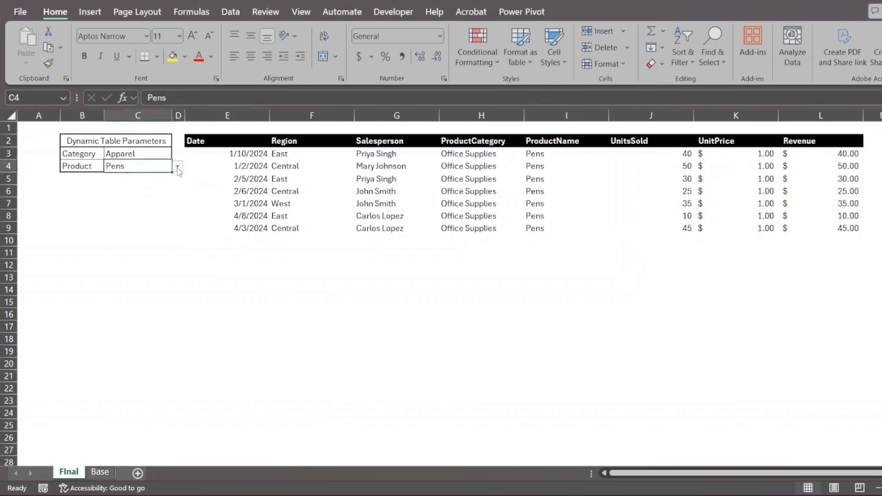
left_click(178, 167)
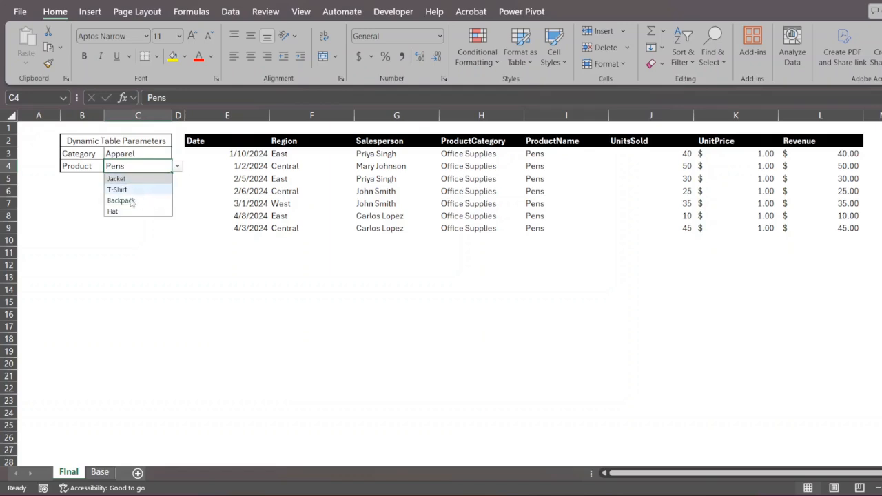
left_click(75, 202)
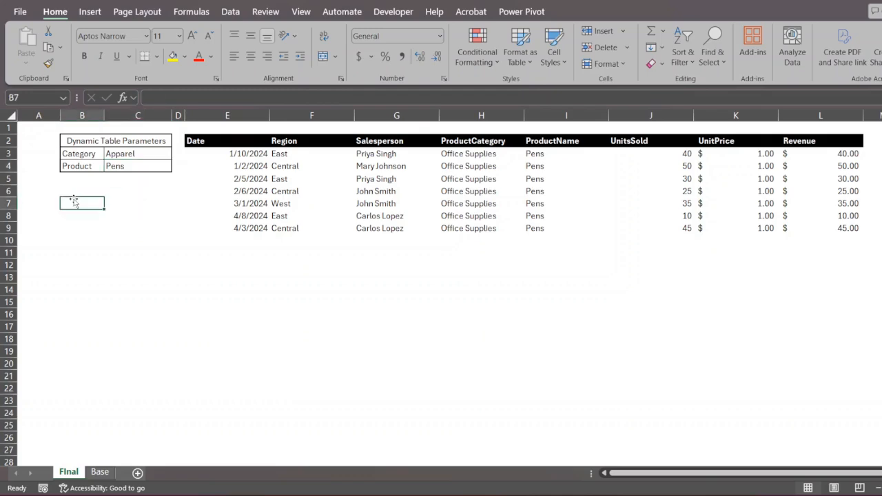
left_click(127, 168)
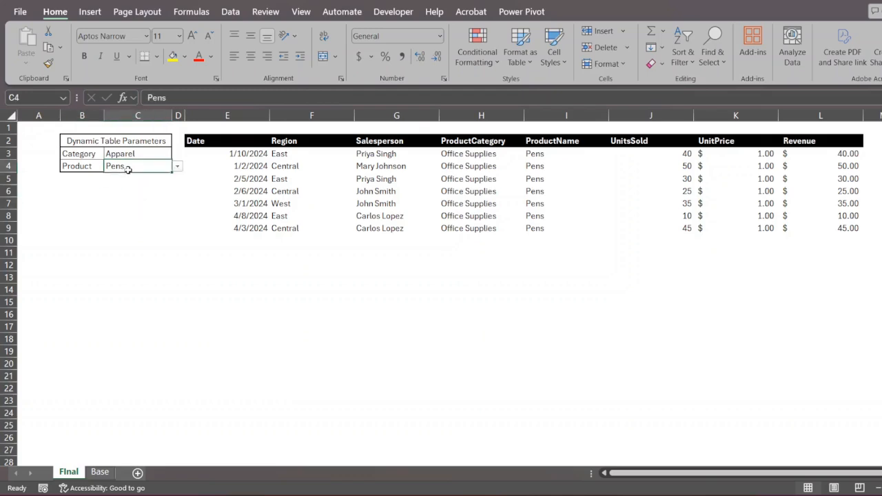
left_click(178, 167)
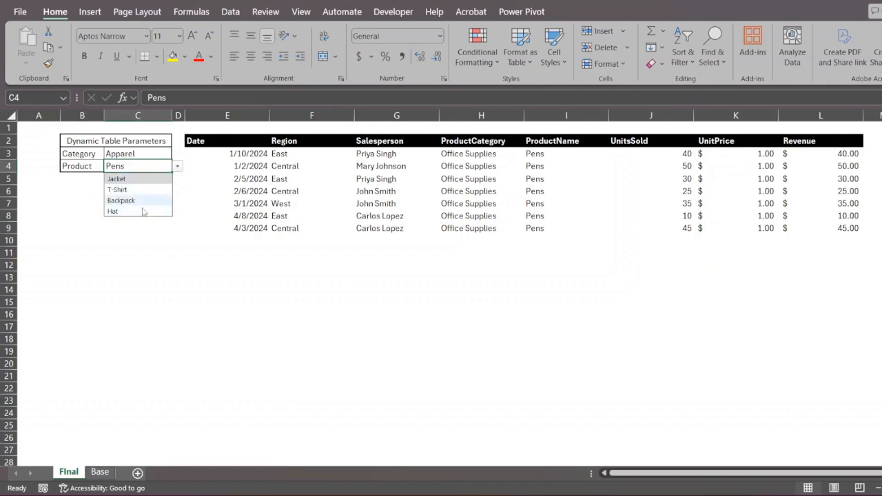
left_click(72, 204)
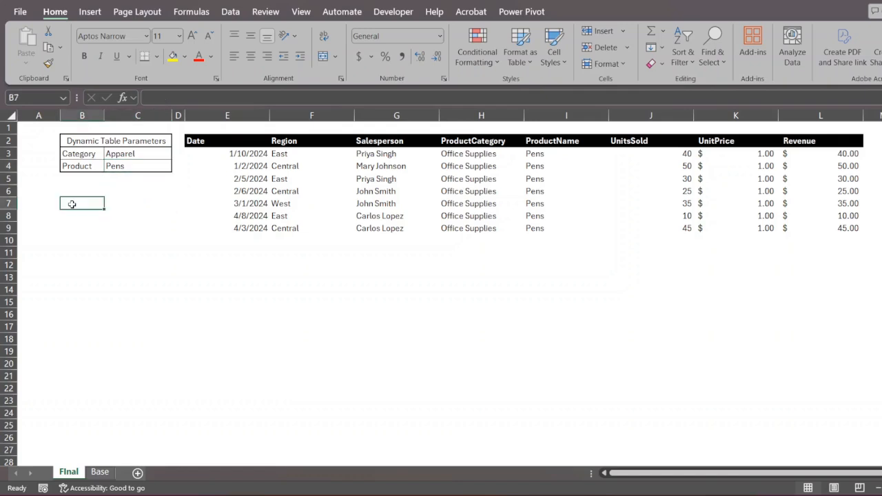
- Set the parameters to Electronics and Monitor and select the spilled Monitor results
left_click(147, 153)
left_click(178, 155)
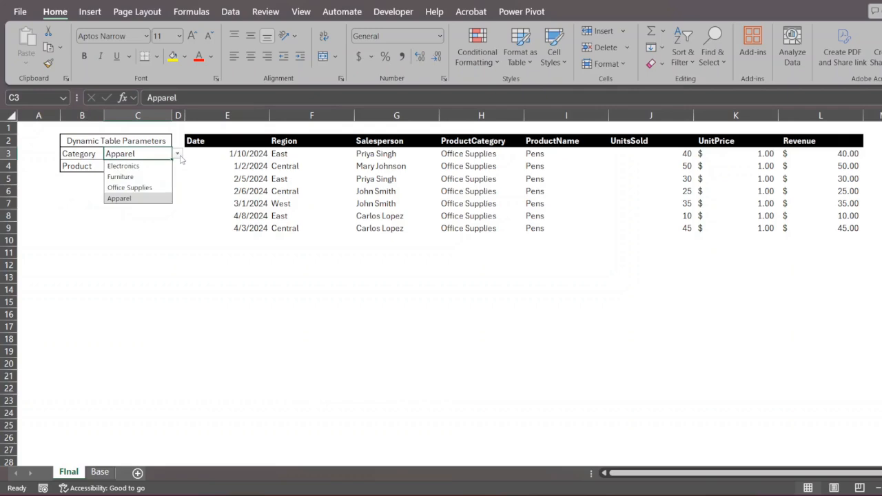
left_click(136, 167)
left_click(148, 165)
left_click(177, 166)
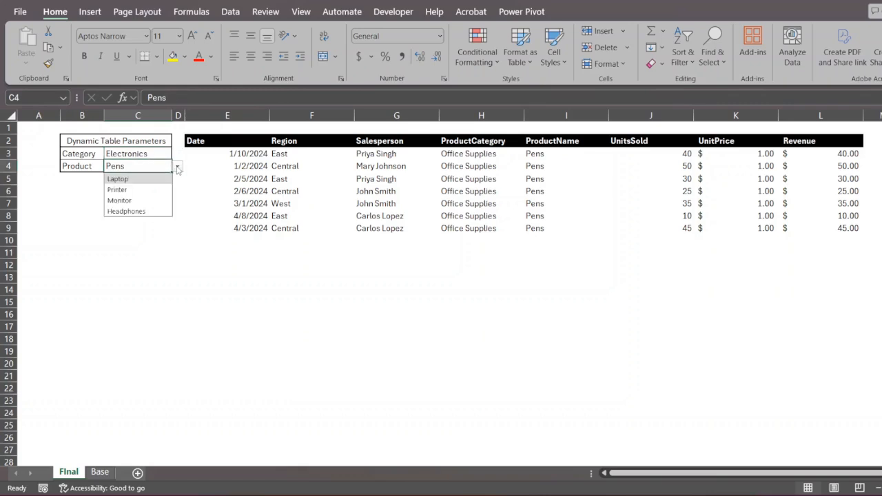
left_click(121, 200)
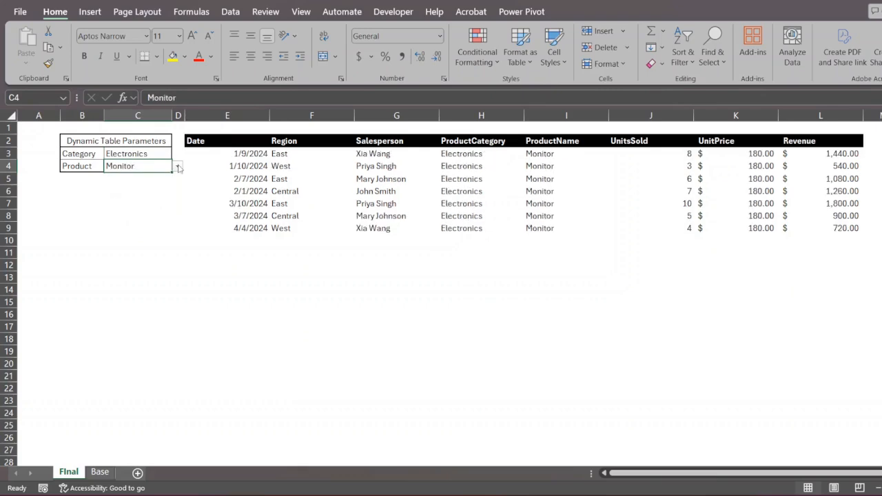
left_click_drag(264, 153, 788, 229)
- Change the product to Headphones and select the spilled Headphones results
left_click(130, 166)
left_click(178, 166)
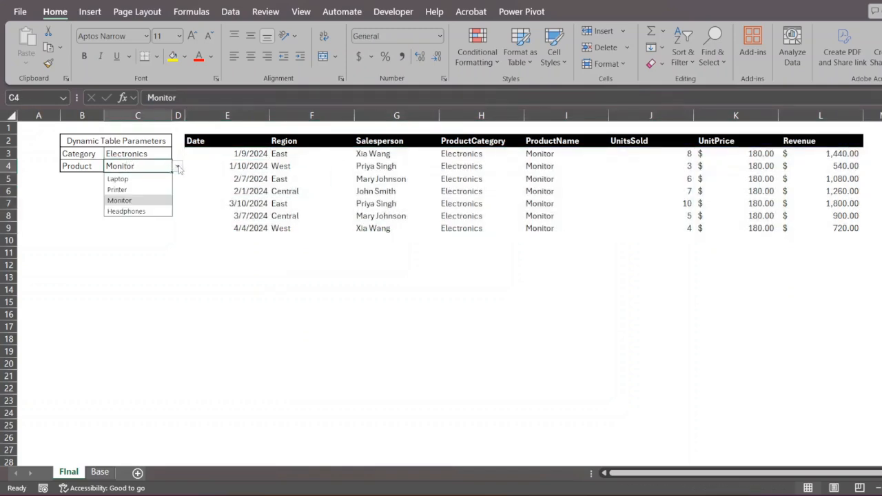
left_click(125, 211)
left_click_drag(250, 154, 835, 237)
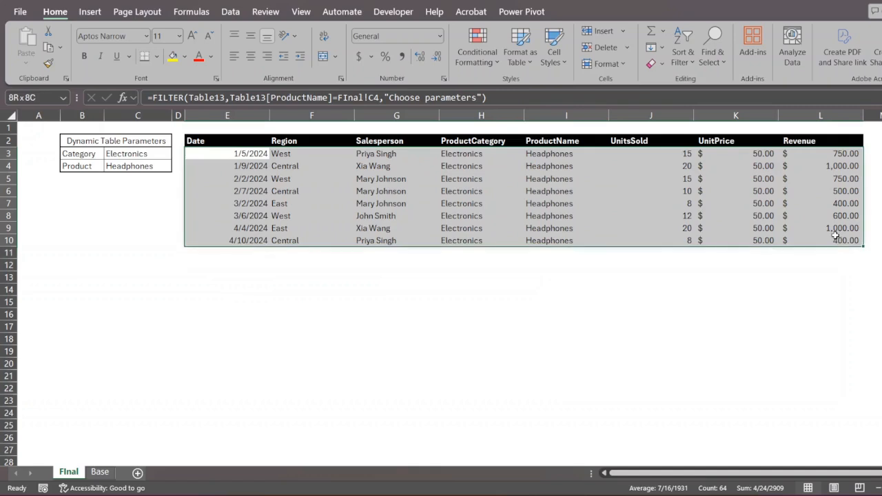
- Set the parameters to Furniture and Conference Table
left_click(153, 154)
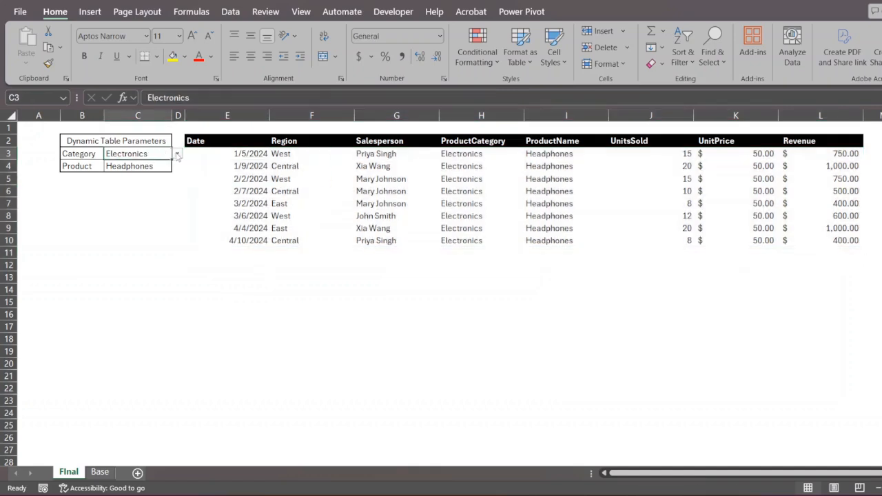
left_click(177, 156)
left_click(127, 179)
left_click(157, 171)
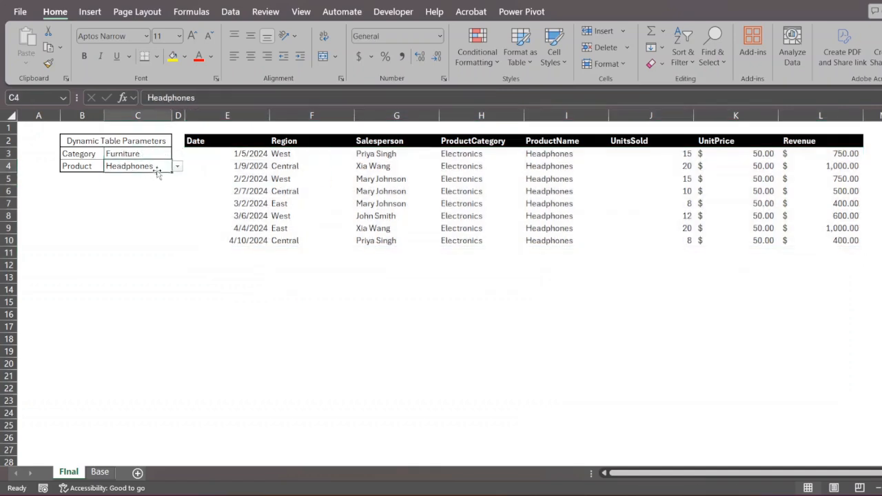
left_click(177, 167)
left_click(151, 200)
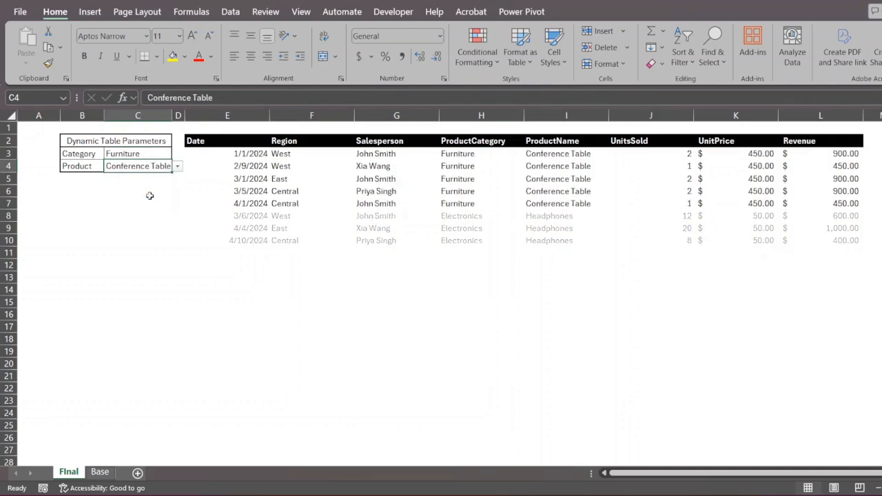
left_click(289, 287)
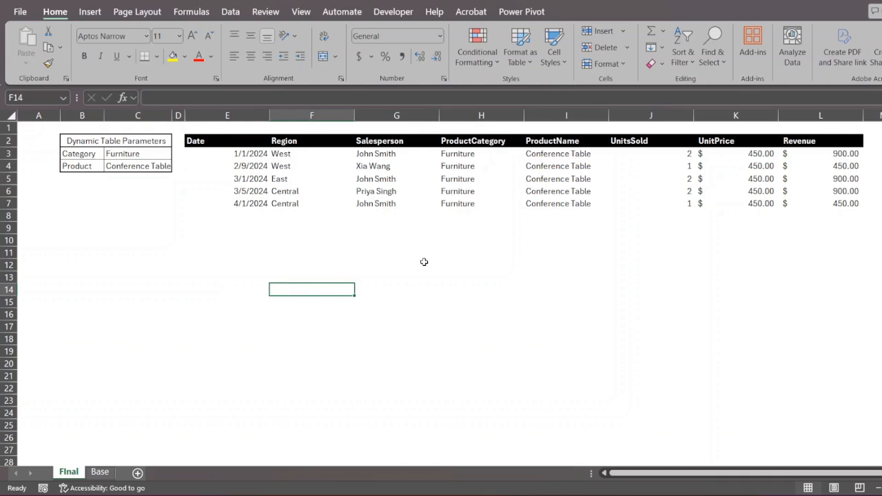
- Step through the Unique, Filter and Sort labels in Q4:Q6
left_click(881, 166)
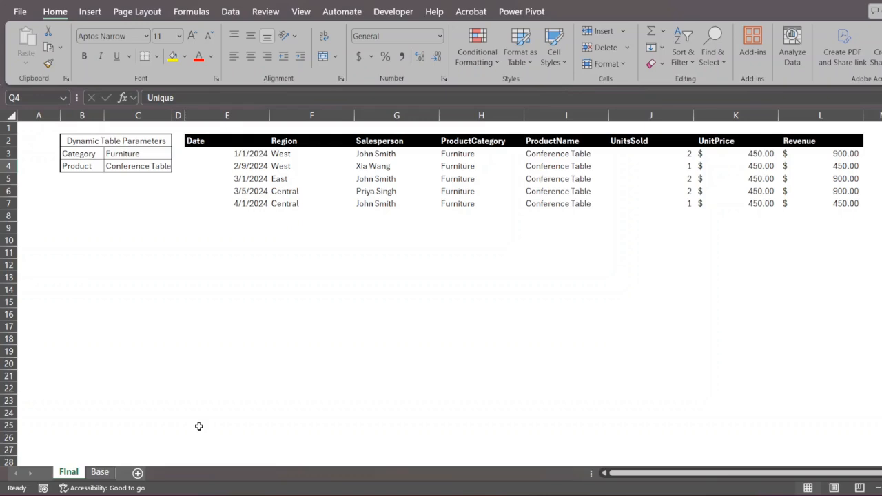
key("Down")
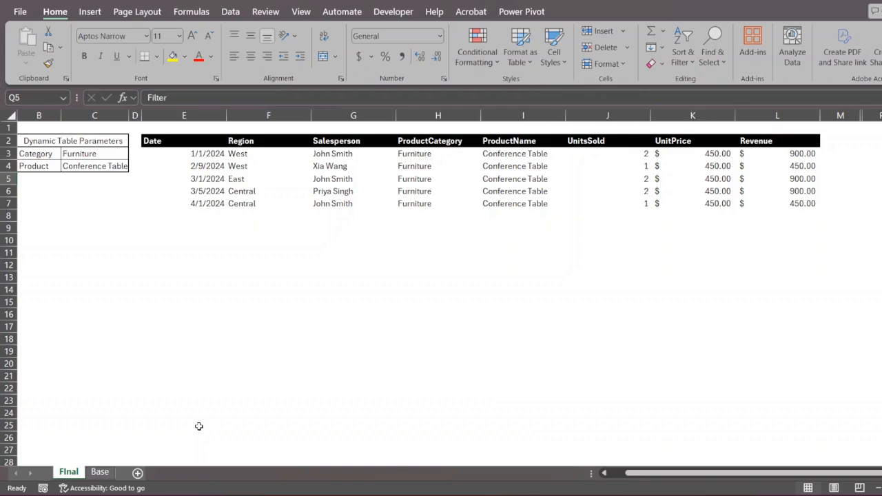
key("Down")
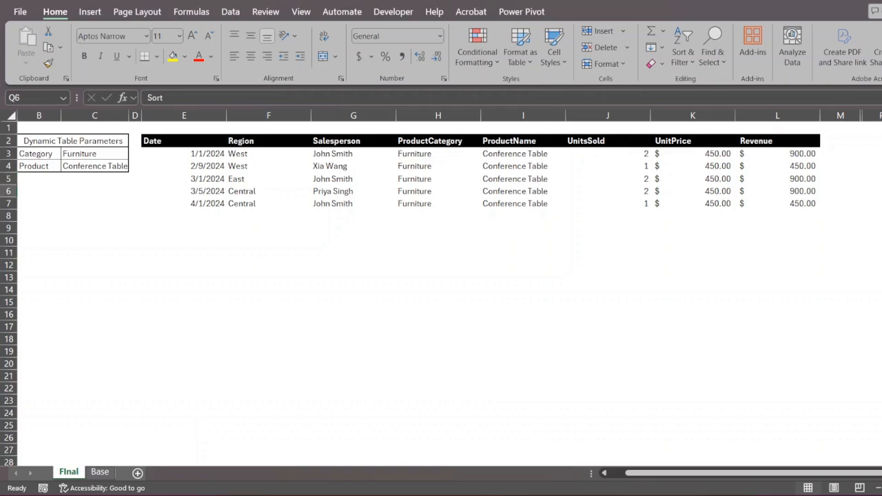
scroll(563, 281, "left", 1)
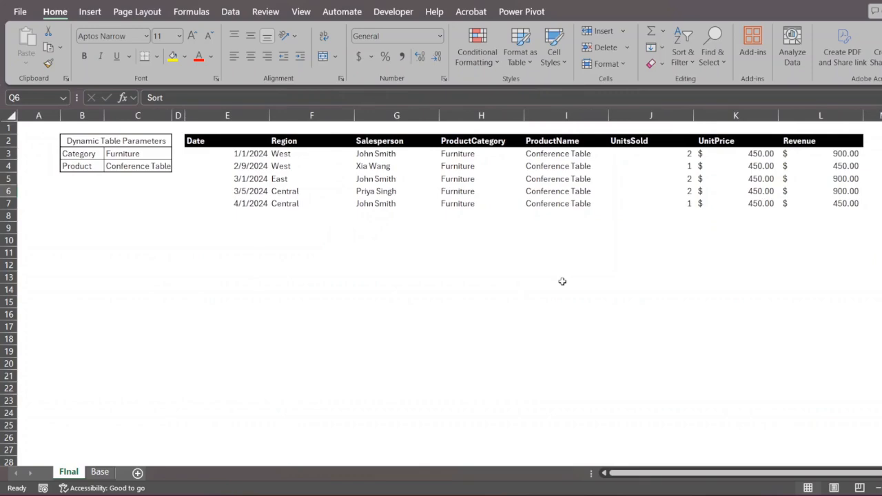
- Unhide helper columns N and O and inspect the UNIQUE category formula in N2
left_click(161, 154)
scroll(827, 114, "right", 2)
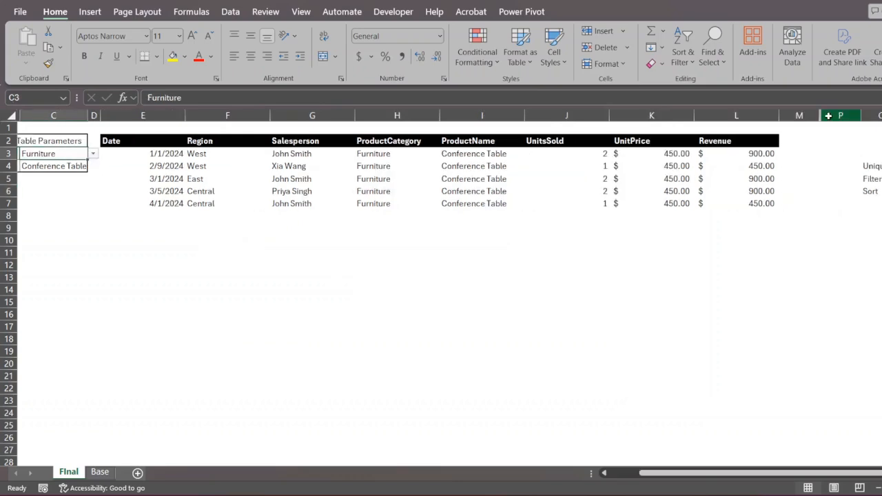
left_click_drag(828, 116, 798, 115)
right_click(798, 116)
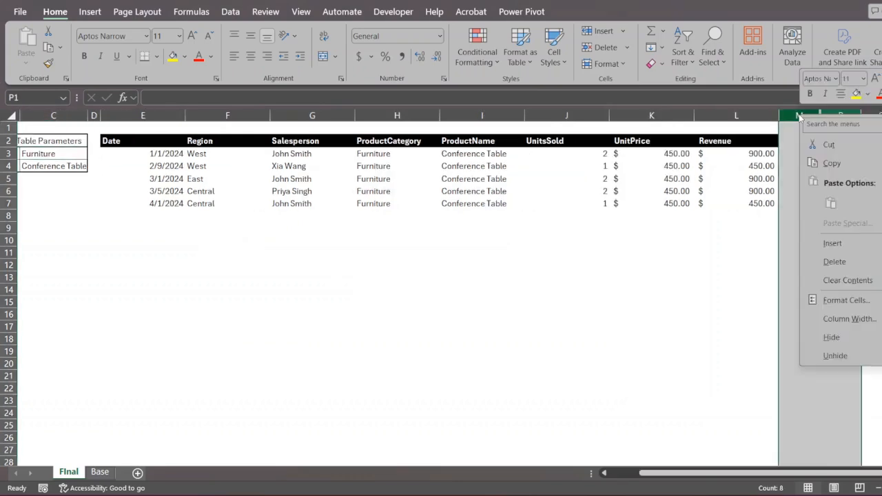
left_click(861, 355)
left_click(858, 299)
scroll(859, 299, "right", 3)
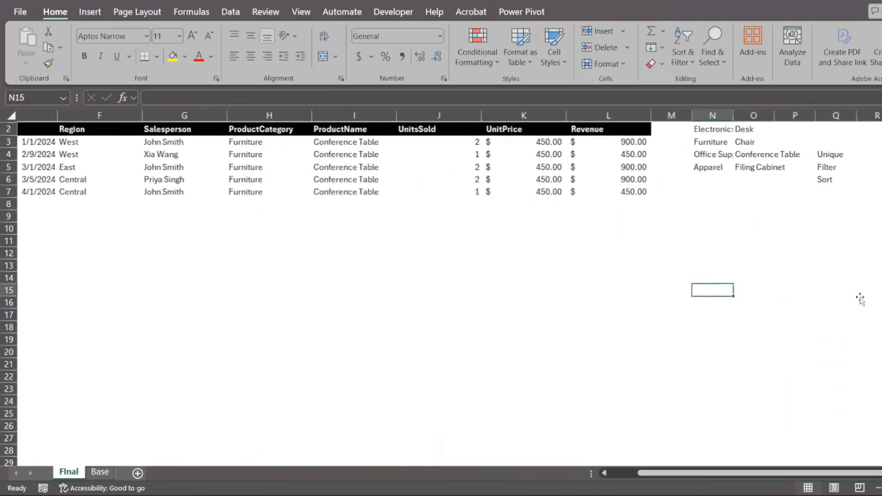
scroll(724, 182, "down", 1)
left_click(678, 141)
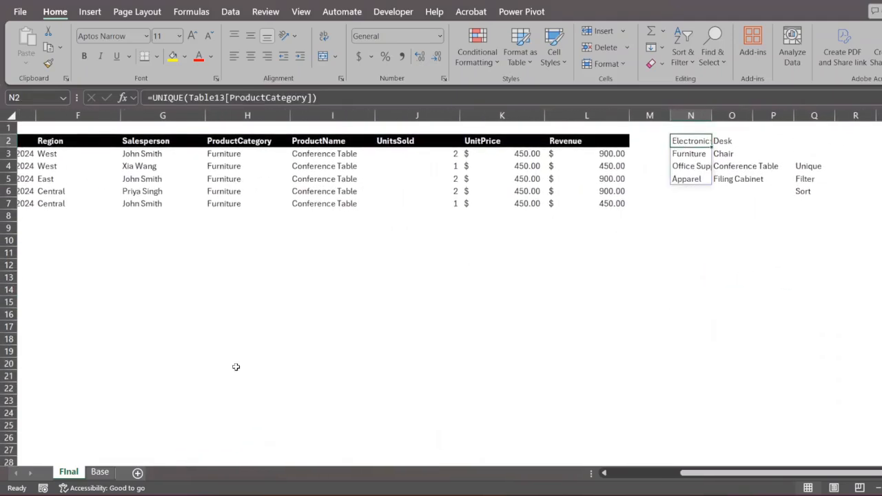
- Switch to the Base sheet and select a product cell in its sales table
left_click(100, 472)
scroll(302, 341, "up", 9)
scroll(302, 342, "up", 20)
left_click(245, 276)
scroll(242, 279, "down", 8)
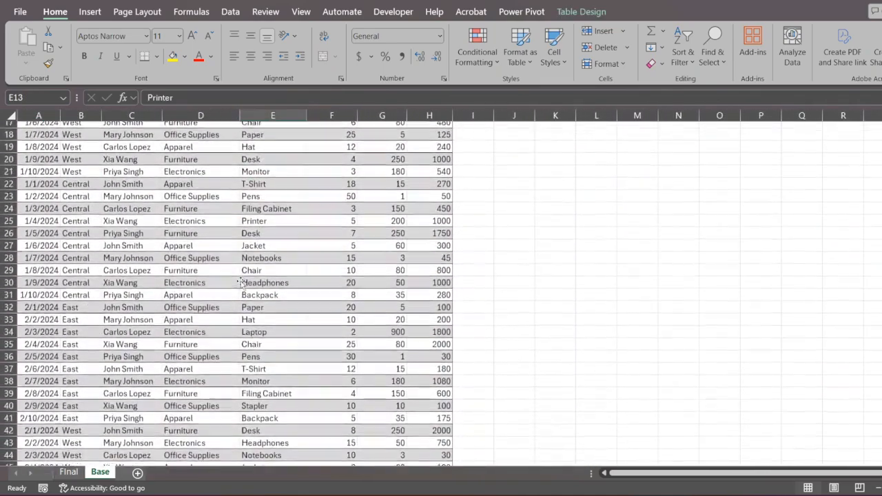
- Enter =UNIQUE(Table13[ProductCategory]) in K3 to spill the four categories
scroll(239, 281, "up", 8)
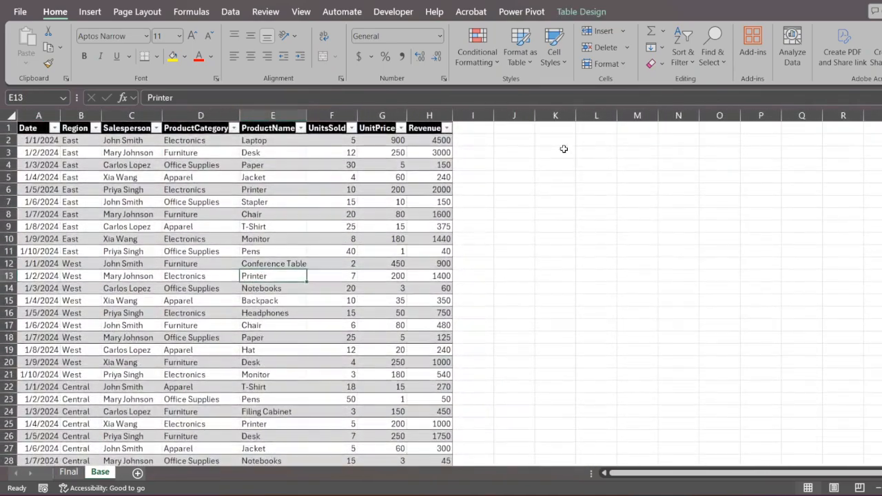
left_click(564, 149)
type("=uniq")
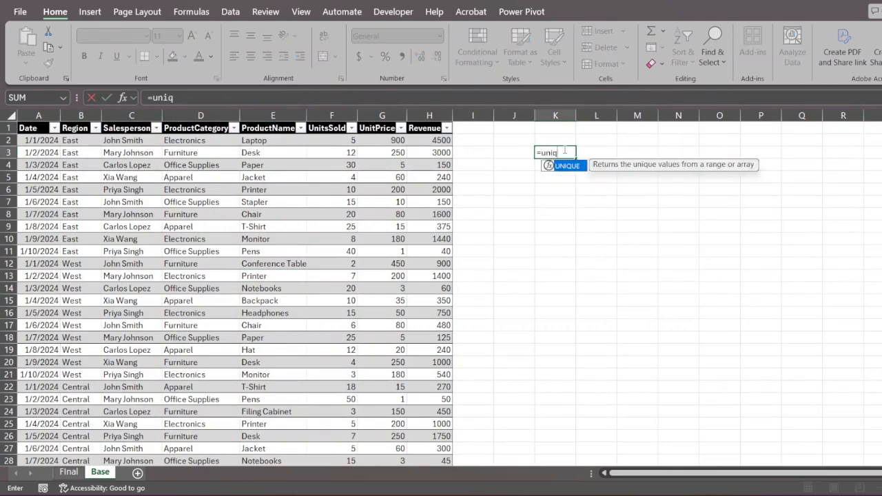
key("Tab")
left_click(256, 141)
key("Left")
key("ctrl+shift+Down")
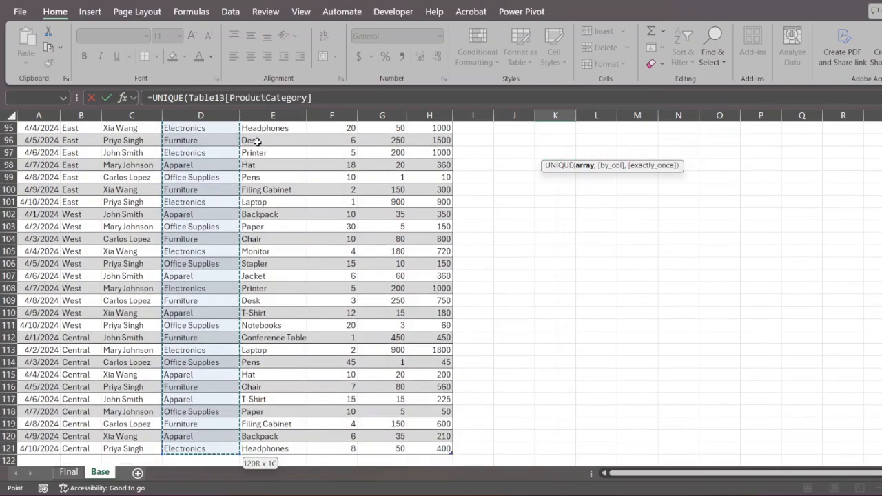
key("Return")
scroll(598, 231, "up", 1)
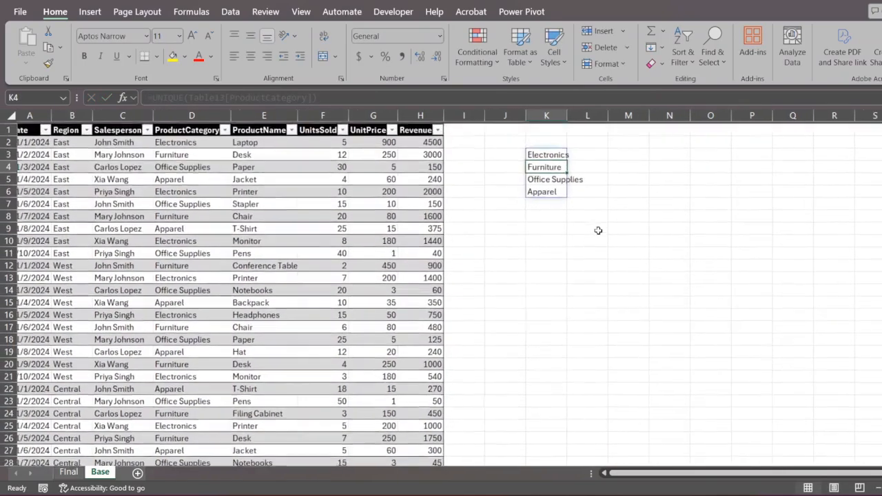
left_click_drag(545, 153, 541, 189)
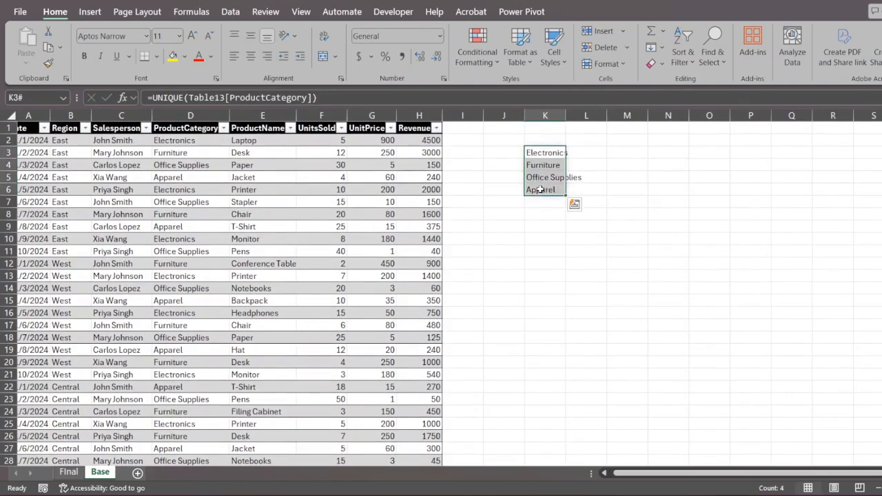
left_click(617, 190)
- Wrap the K3 formula in SORT so the categories list alphabetically
left_click(536, 153)
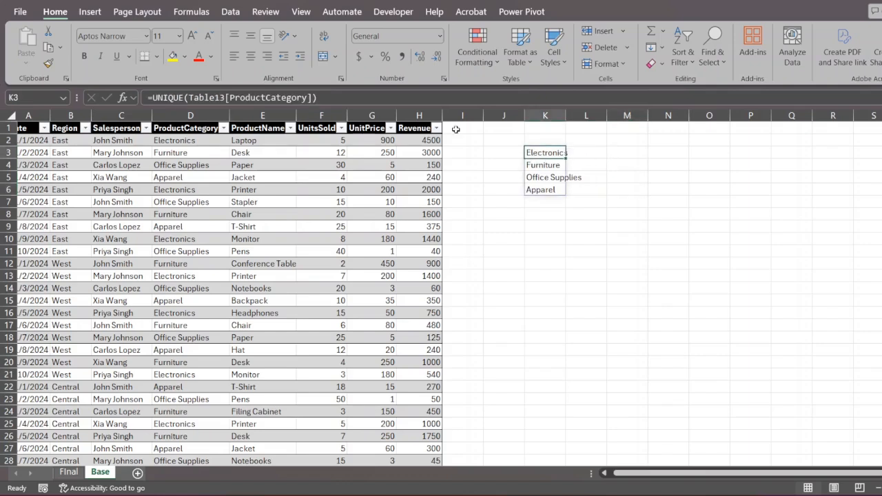
left_click(156, 100)
type("(")
type("sort")
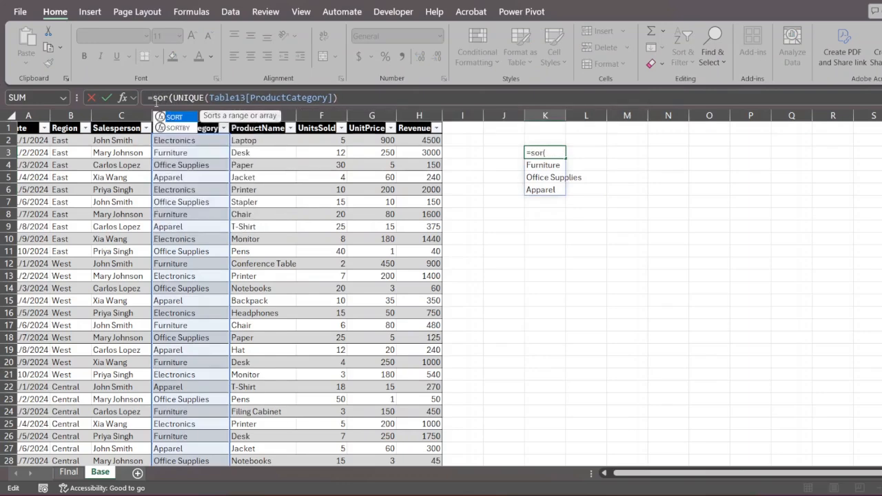
key("End")
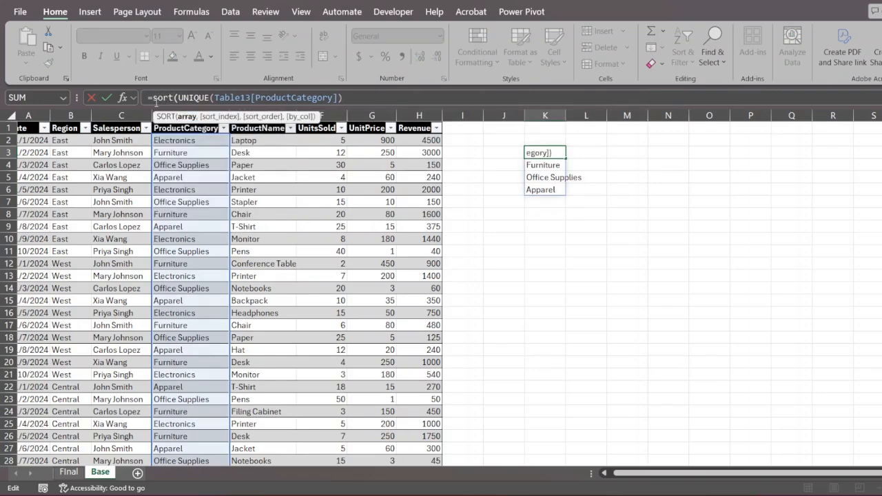
type(")")
key("Return")
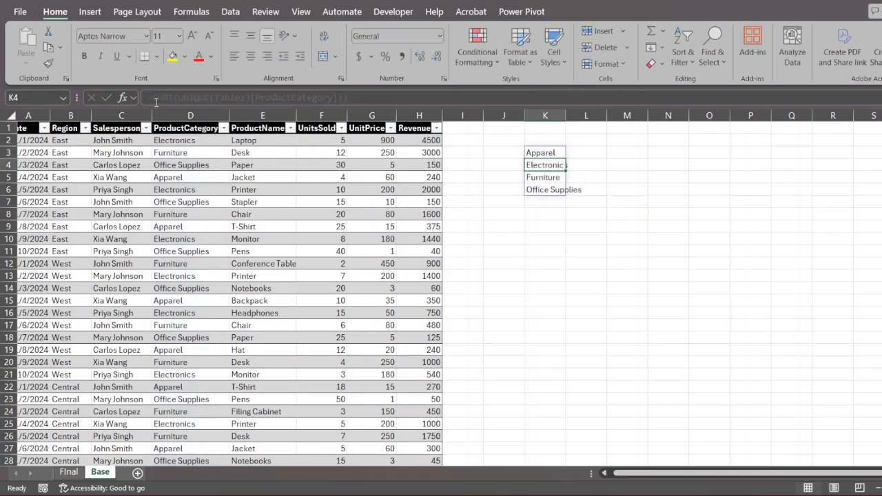
left_click_drag(544, 153, 543, 187)
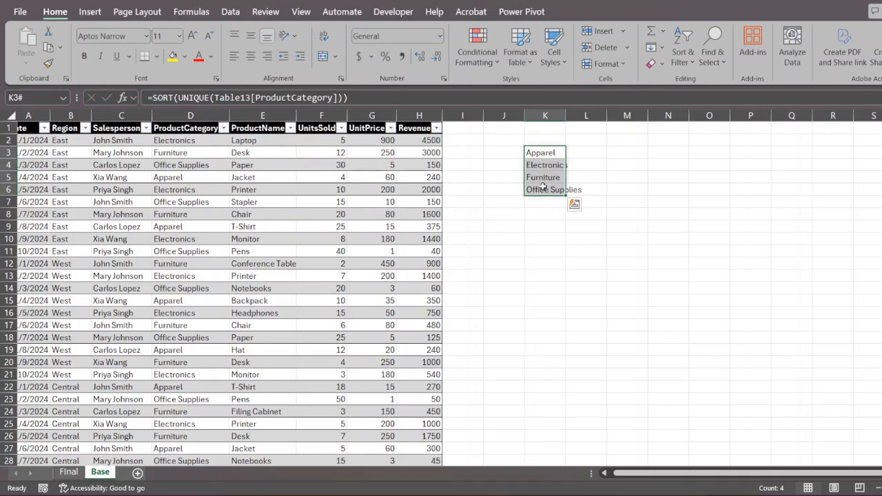
left_click(590, 158)
- Enter =UNIQUE(Table13[ProductName]) in L3, spilling sixteen product names
type("=")
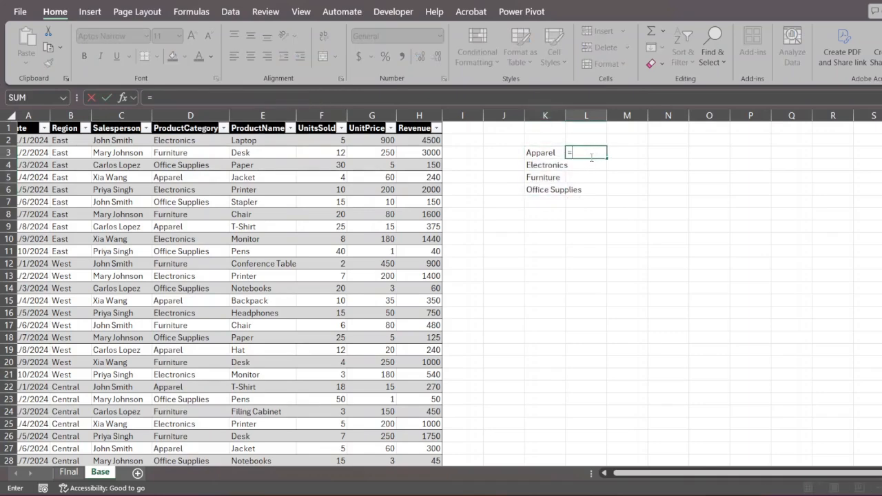
type("uniq")
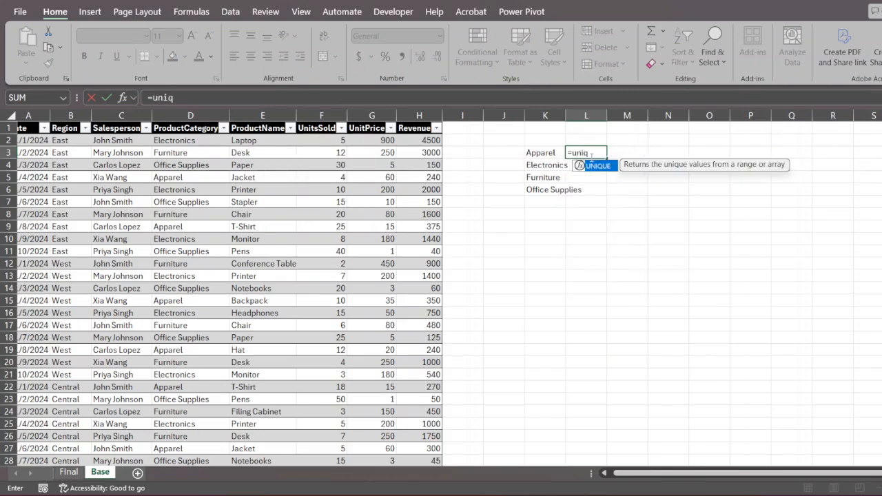
key("Tab")
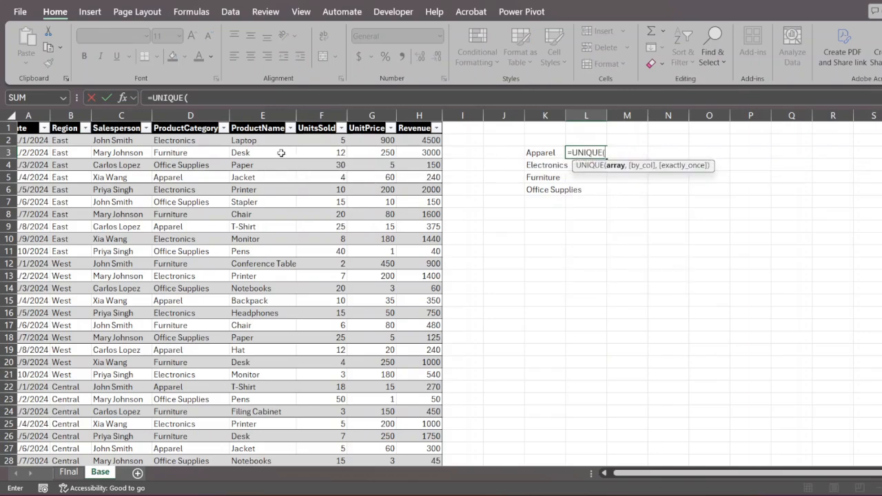
left_click(247, 141)
key("ctrl+shift+Down")
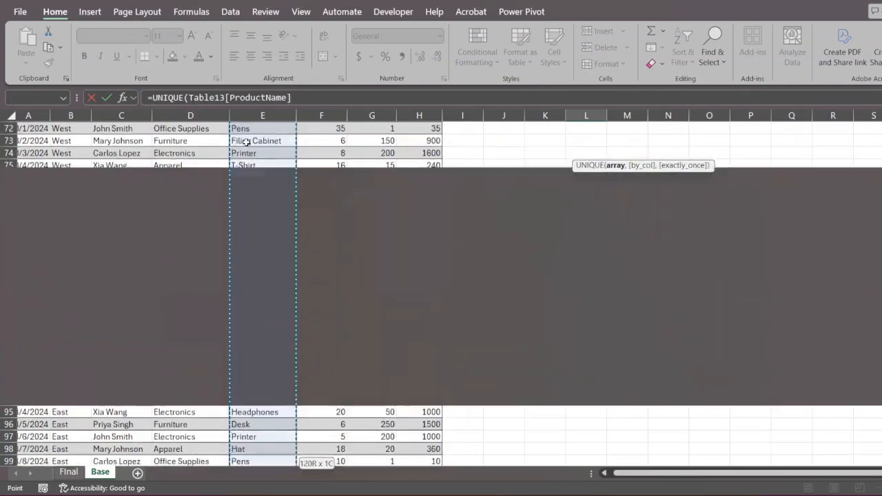
key("Return")
scroll(518, 242, "up", 2)
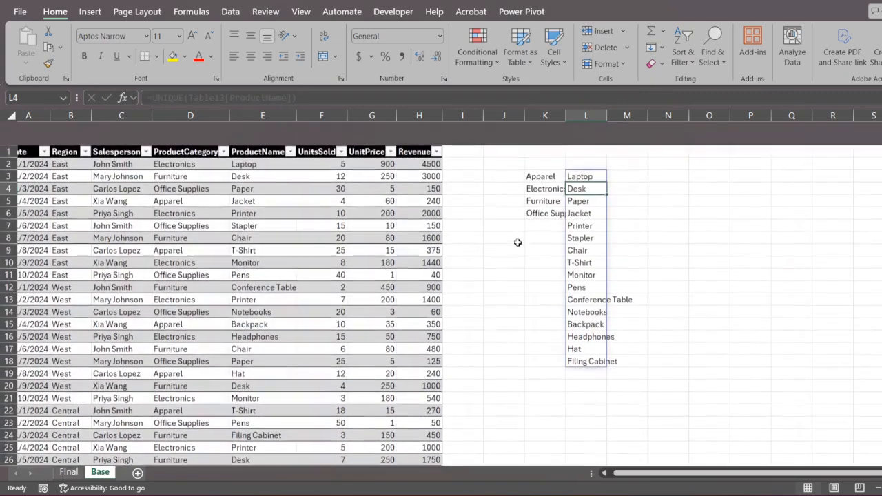
left_click_drag(585, 153, 584, 345)
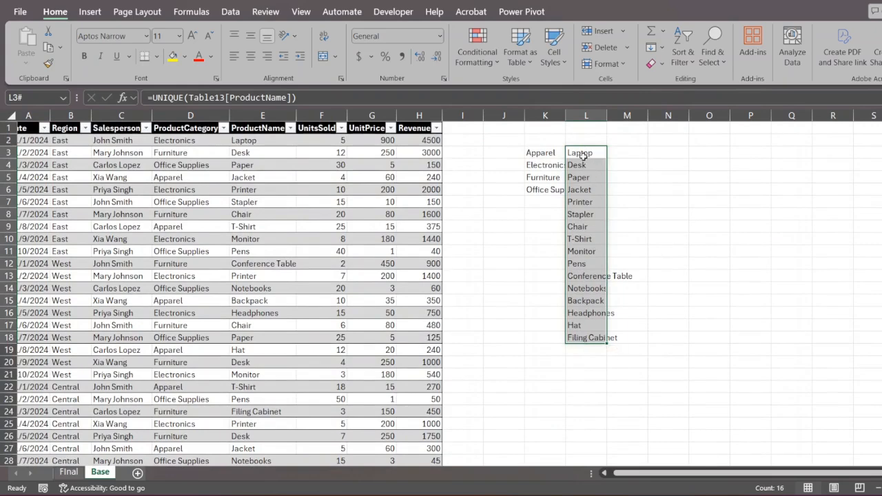
left_click_drag(583, 152, 585, 346)
- Review the spilled category and product formulas in columns K and L
left_click(547, 149)
left_click(575, 160)
left_click(556, 153)
left_click(553, 166)
left_click(549, 186)
left_click(756, 154)
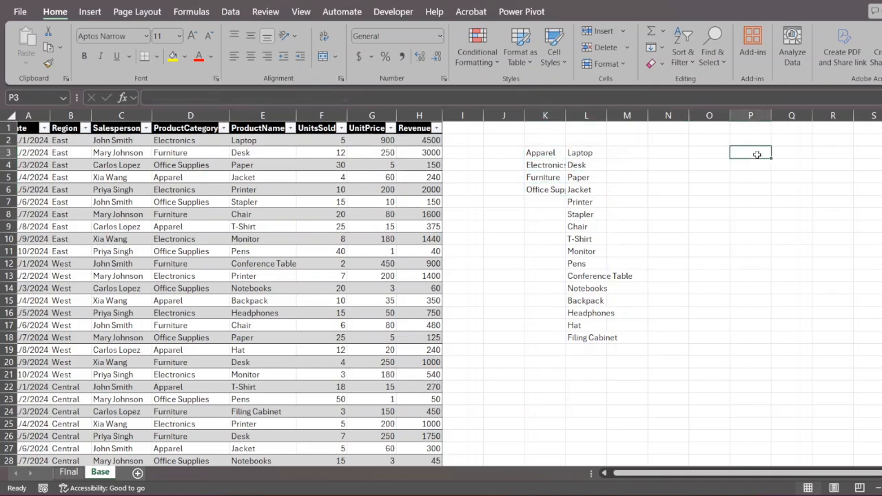
- Begin a P3 formula referencing K3:K6, then cancel it leaving P3 empty
type("=")
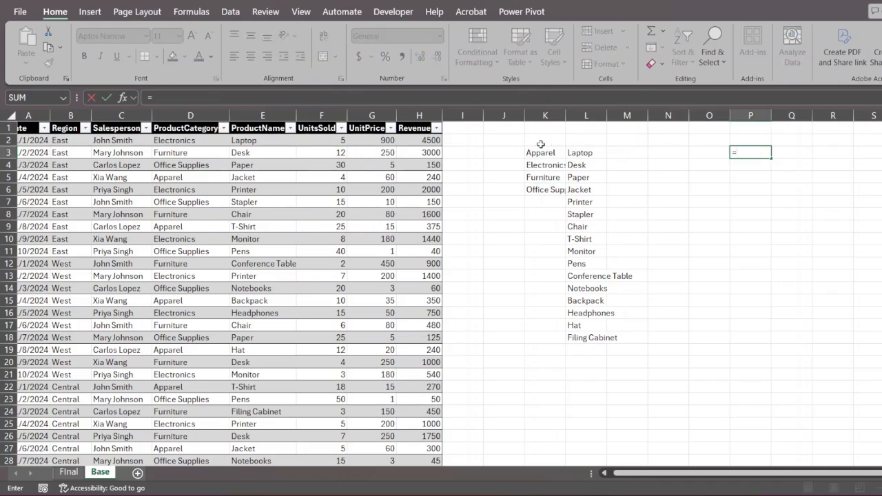
left_click_drag(540, 153, 540, 189)
key("Escape")
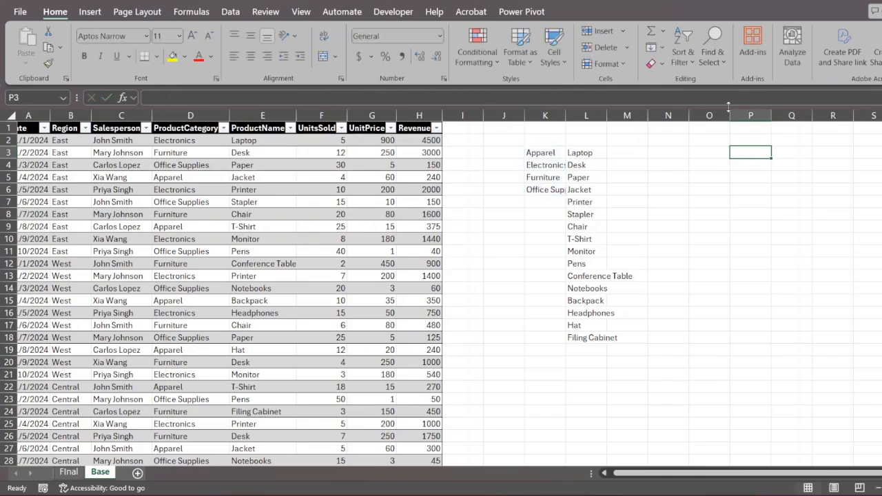
- Give P3 a list validation sourced from =$K$3# and check its four-category dropdown
left_click(228, 15)
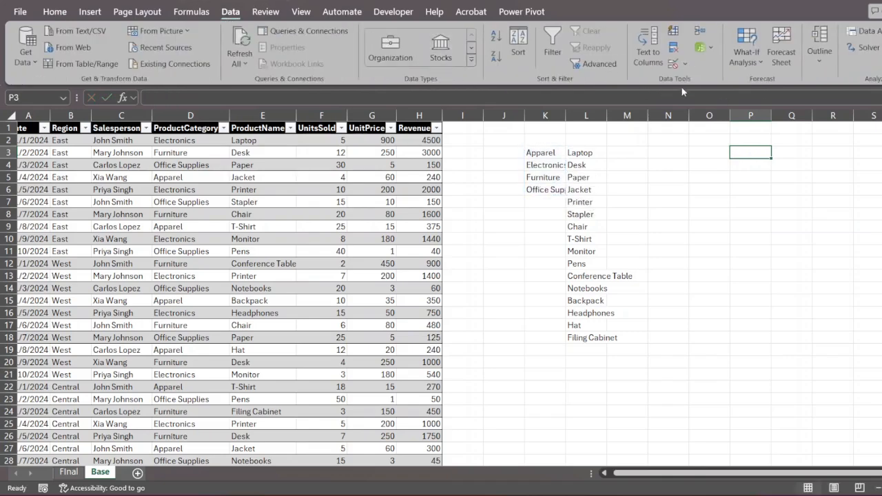
left_click(675, 64)
left_click(501, 259)
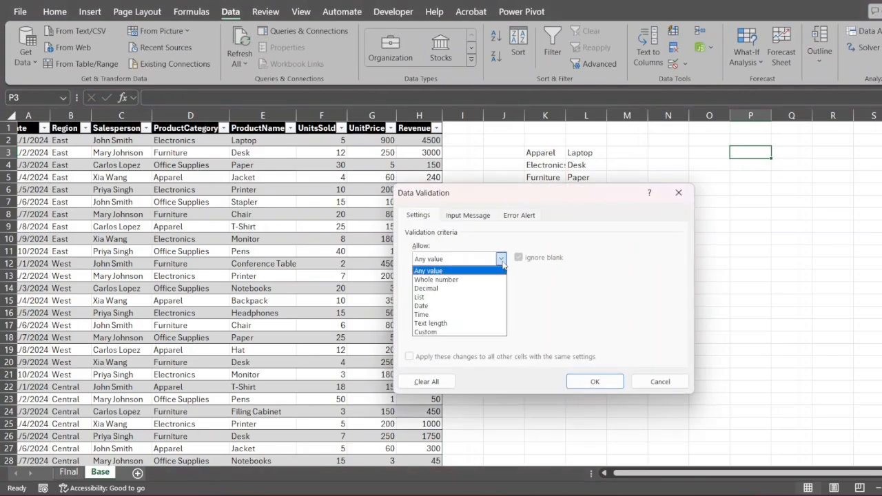
left_click(466, 298)
left_click(584, 313)
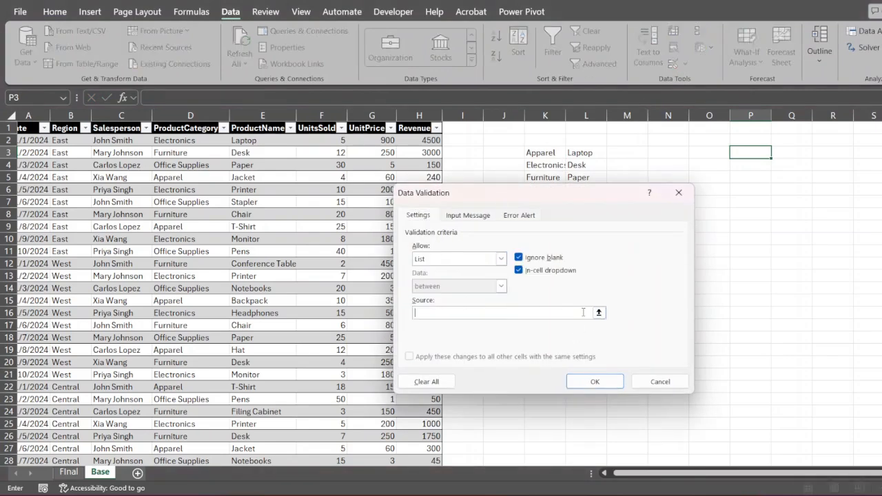
left_click(598, 312)
left_click(541, 153)
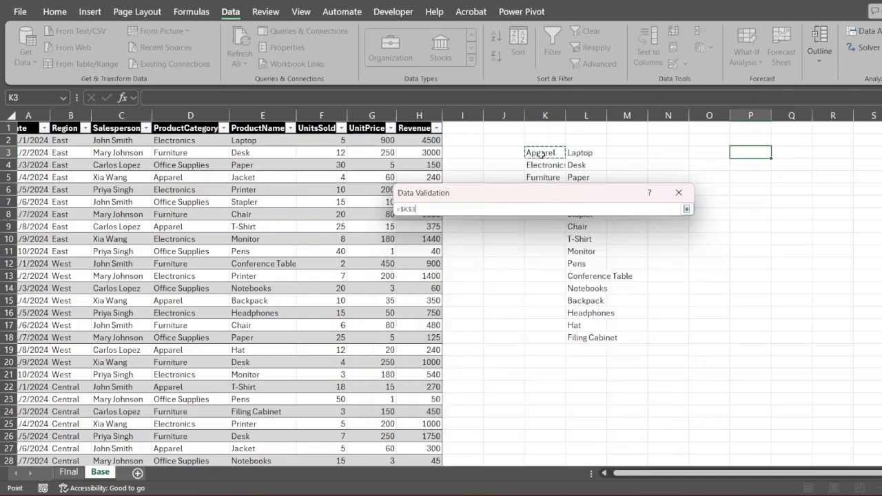
type("#")
key("Return")
key("Return")
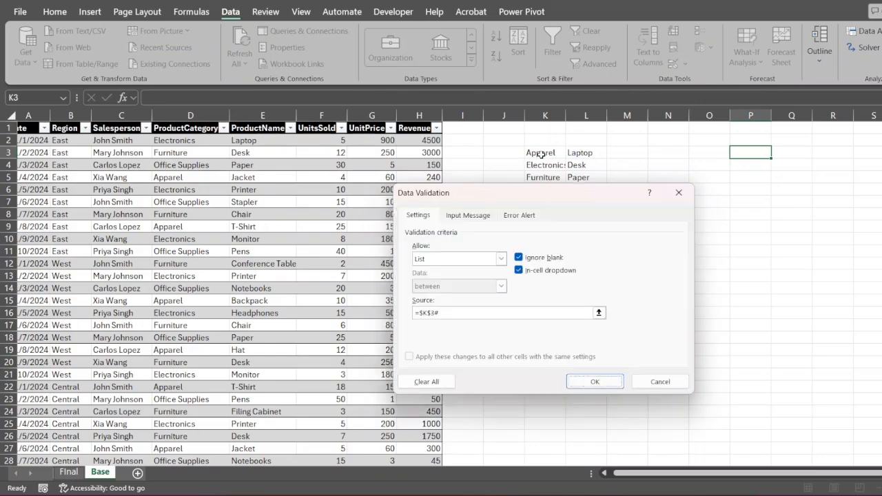
left_click(777, 154)
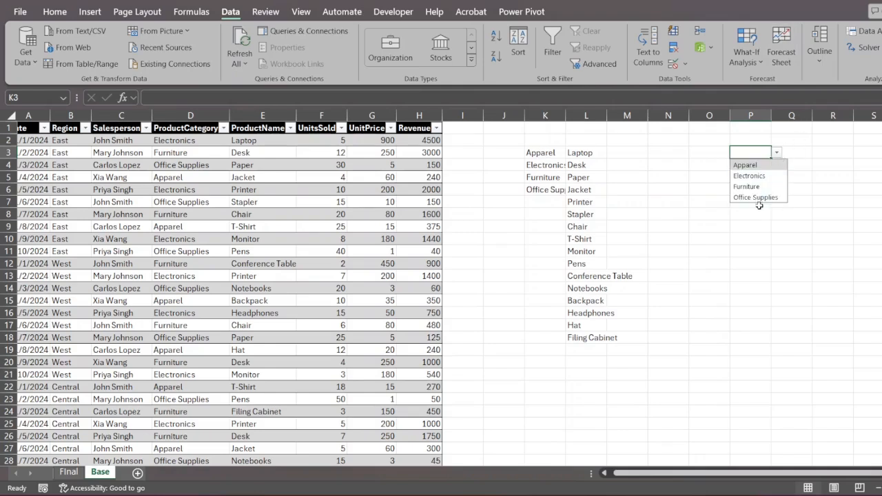
left_click(653, 216)
- Choose Electronics from the P3 category dropdown
left_click(582, 163)
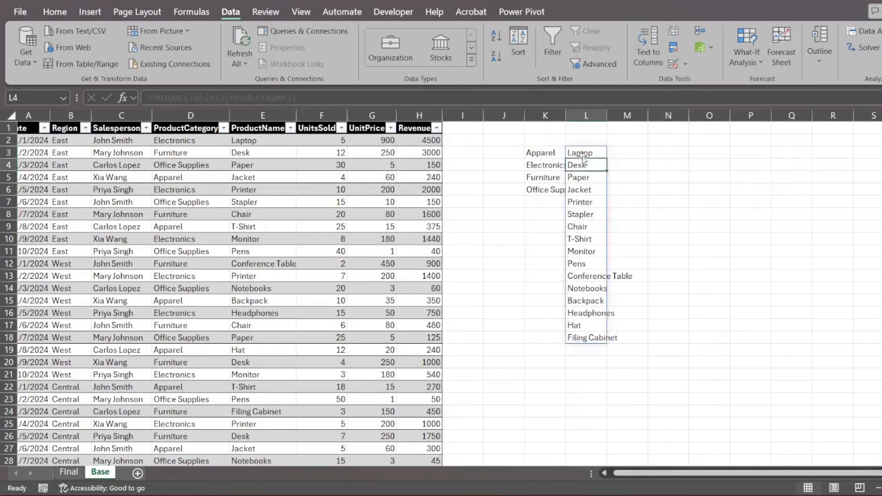
left_click(582, 154)
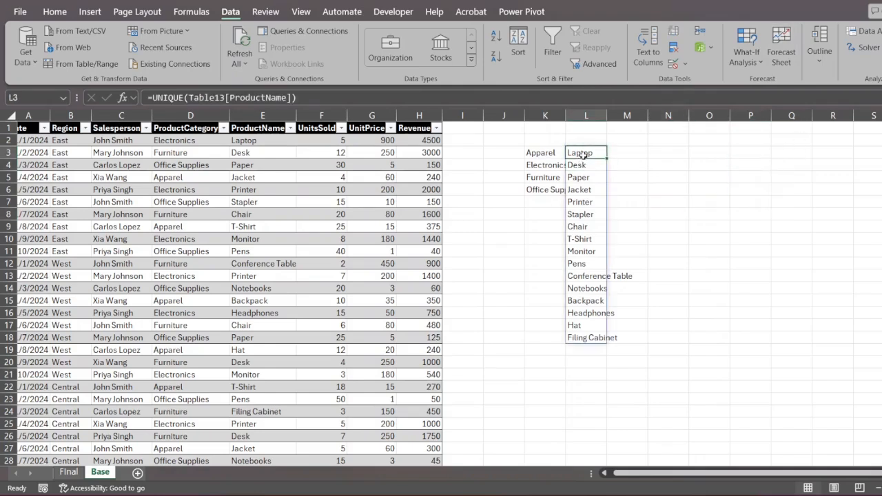
left_click(170, 99)
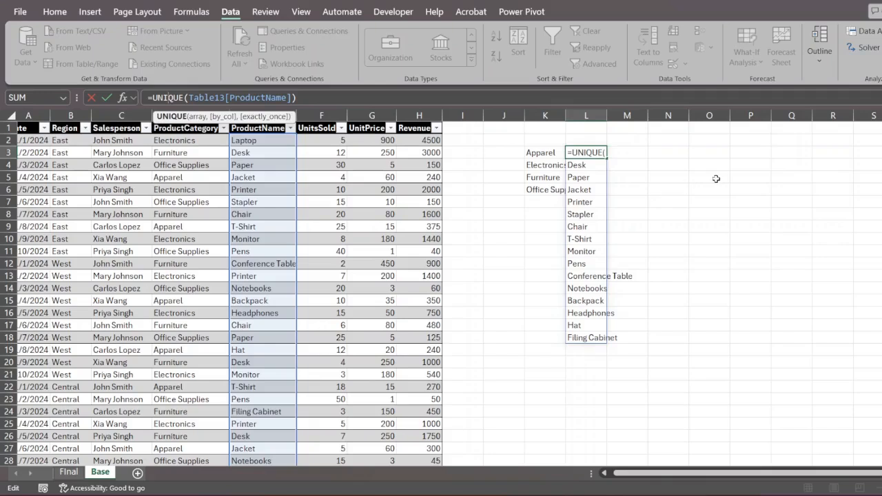
left_click(748, 153)
left_click(776, 153)
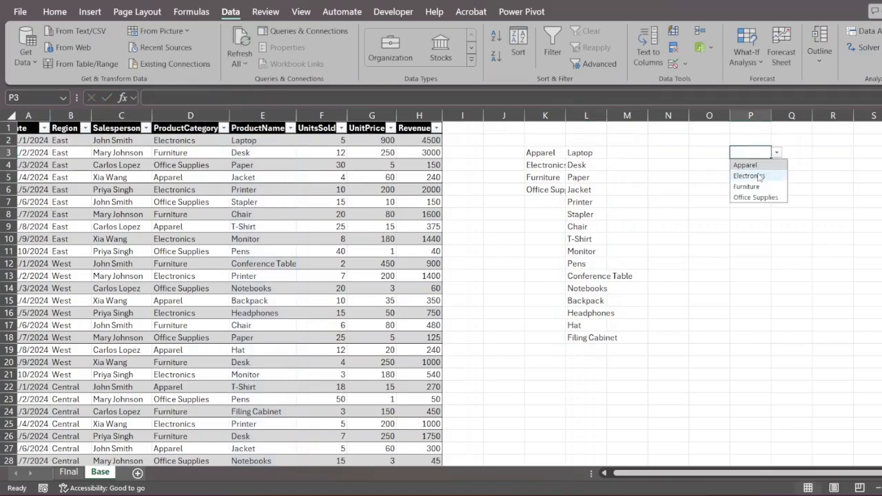
left_click(751, 173)
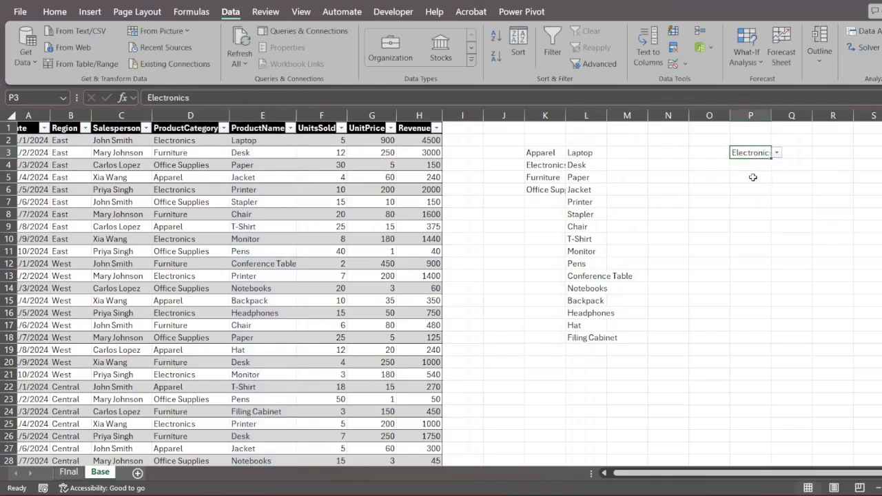
- Start rewriting L3 as UNIQUE(FILTER(Table13[ProductName], …)
left_click(586, 154)
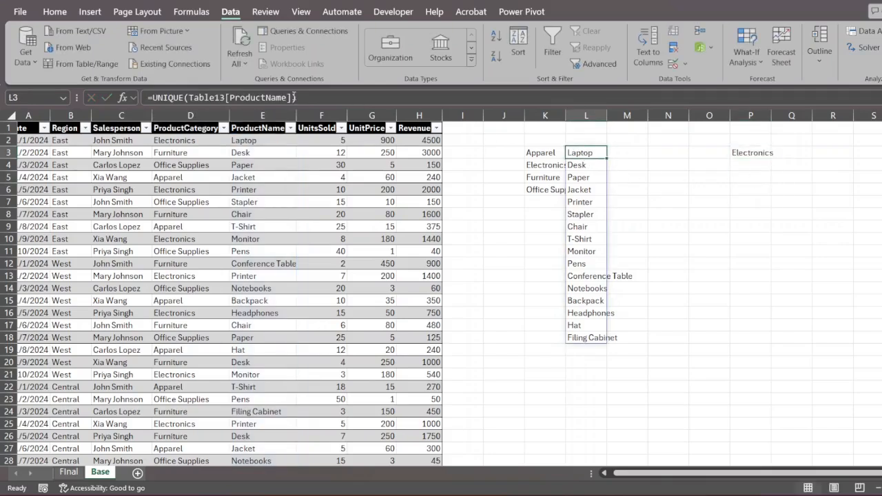
left_click(190, 97)
left_click(302, 97)
left_click_drag(239, 97, 167, 103)
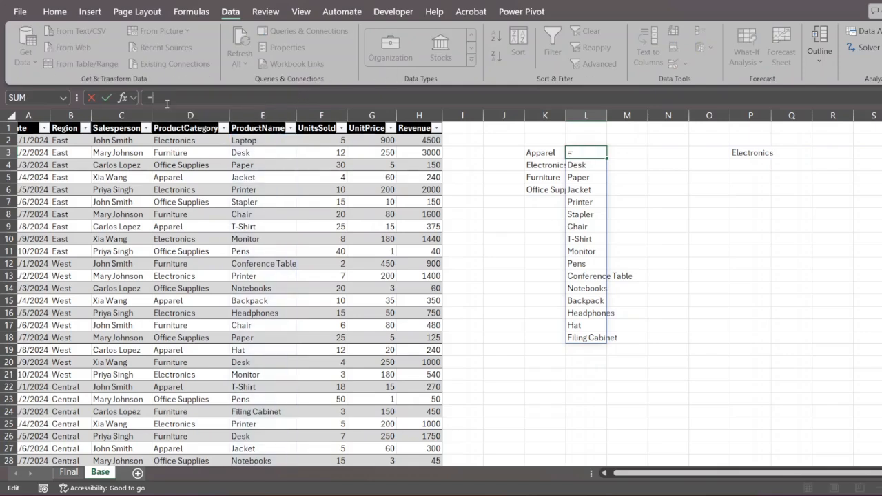
type("uniq")
key("Tab")
type("(")
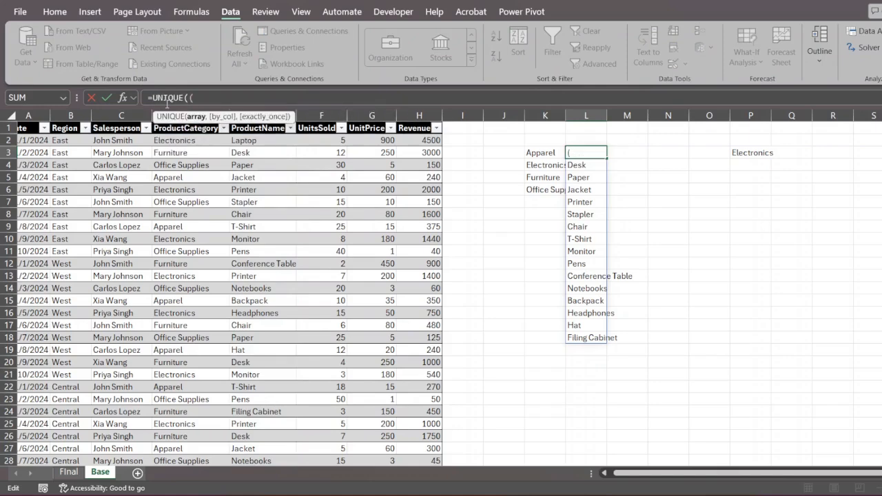
type("filte")
key("Tab")
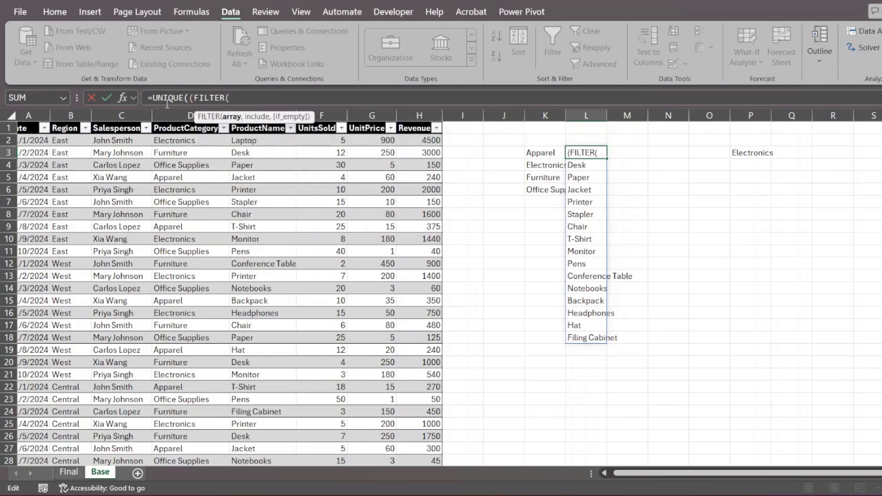
left_click(271, 142)
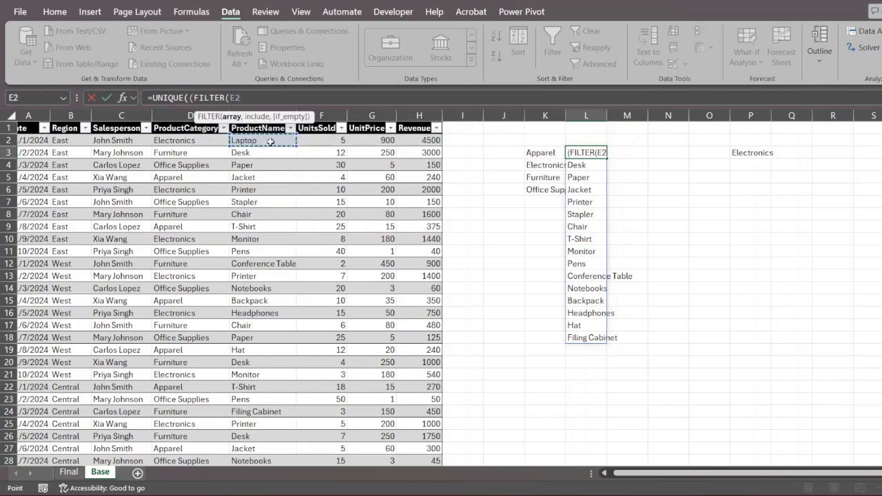
key("ctrl+shift+Down")
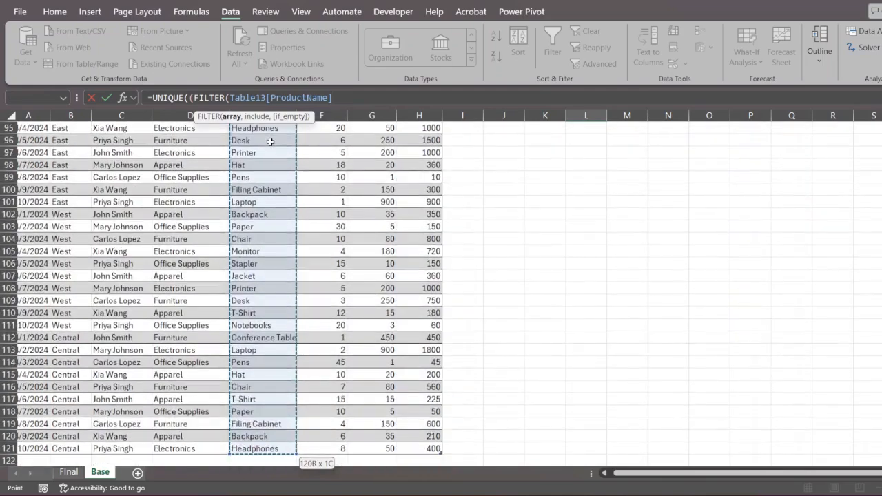
type(",")
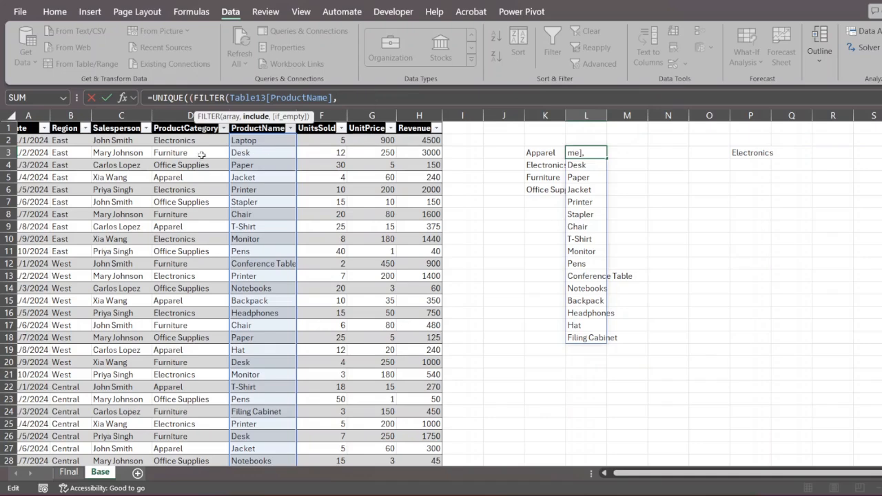
- Complete the condition Table13[ProductCategory]=$P$3, listing Laptop, Printer, Monitor and Headphones
left_click(200, 145)
key("ctrl+shift+Down")
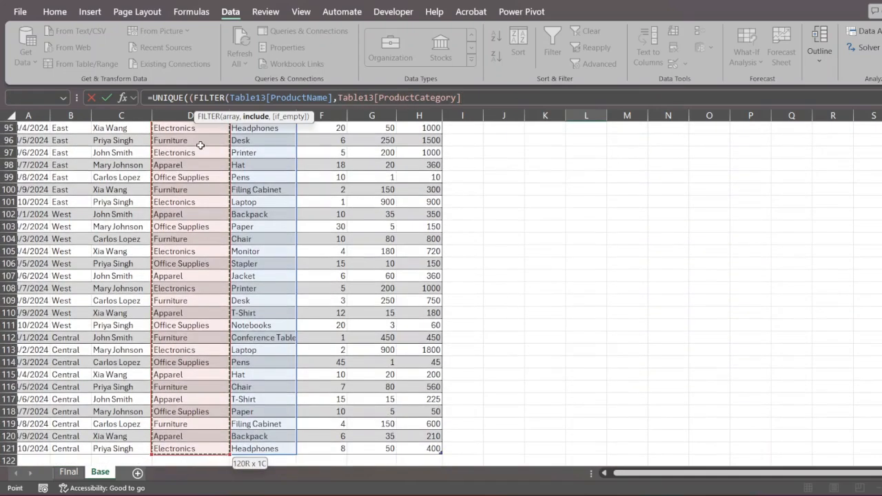
type("=")
scroll(479, 186, "up", 20)
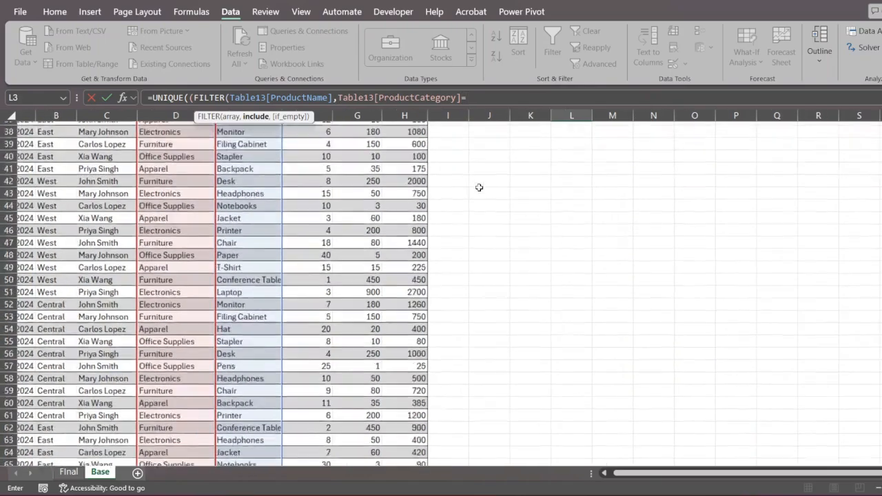
left_click(738, 154)
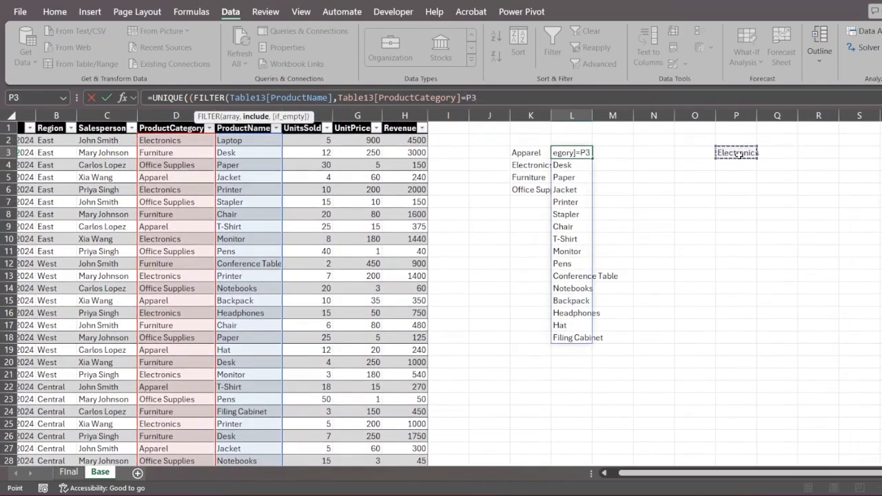
key("shift+F4")
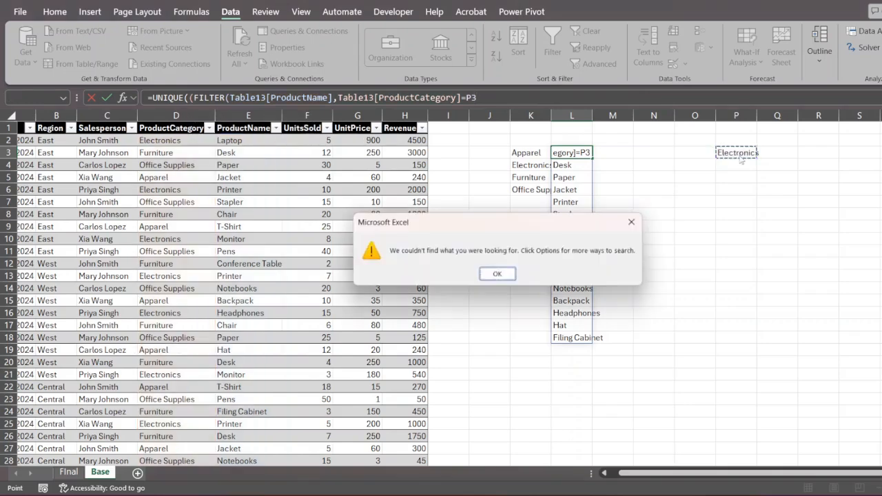
key("Return")
key("F4")
key("Return")
key("Return")
key("Return")
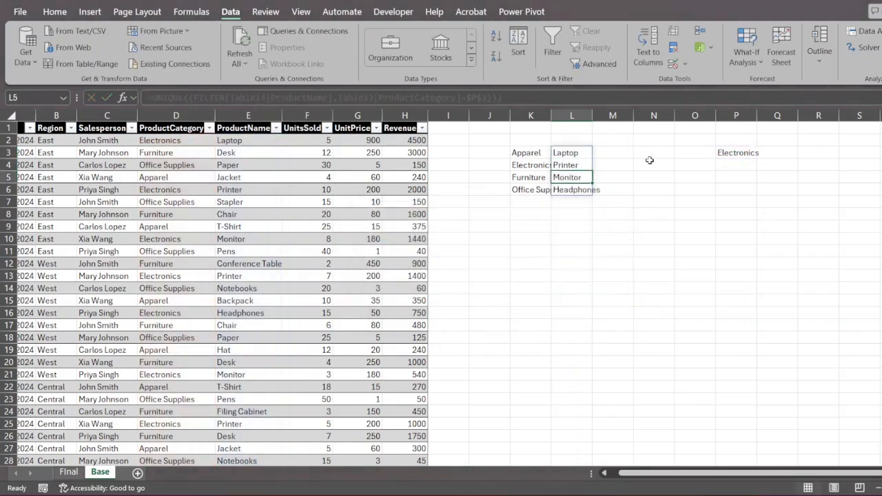
- Set category cell P3 to Furniture and check the four furniture products in column L
left_click(690, 176)
left_click(748, 153)
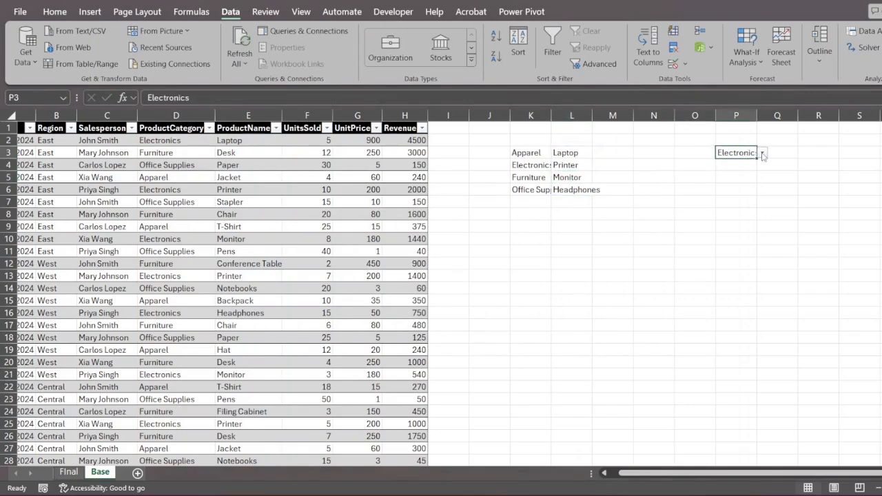
left_click(763, 153)
left_click(743, 185)
left_click_drag(581, 149, 581, 189)
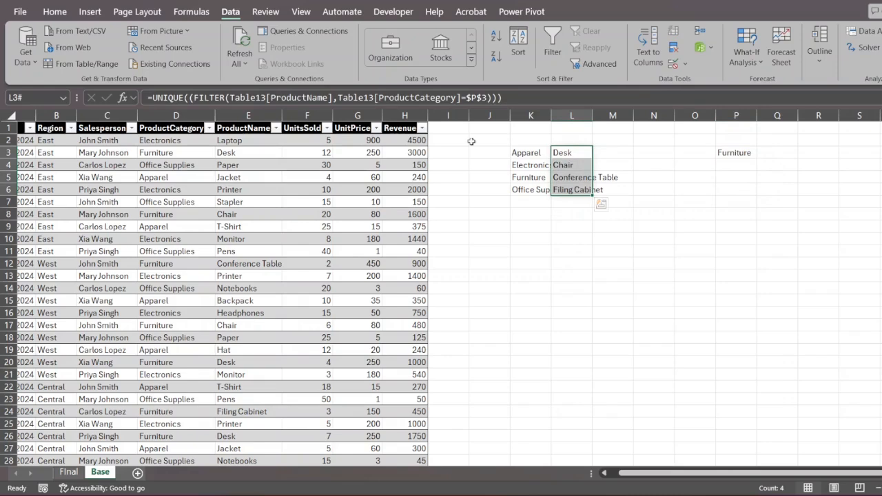
- Remove UNIQUE from L3's formula, leaving a FILTER-only formula that spills duplicates
left_click(188, 98)
key("BackSpace")
key("BackSpace")
key("BackSpace")
key("BackSpace")
key("BackSpace")
key("BackSpace")
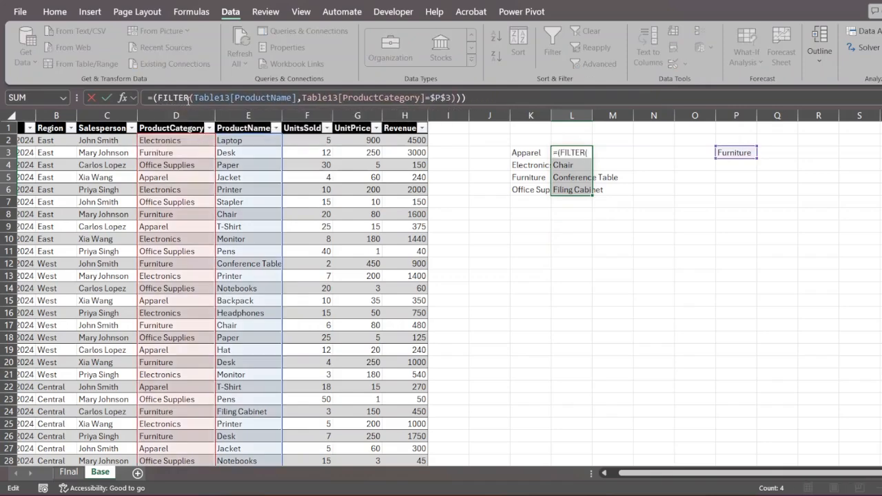
key("End")
key("Return")
- Compare the repeated entries such as Chair against the product names in column E
left_click(590, 205)
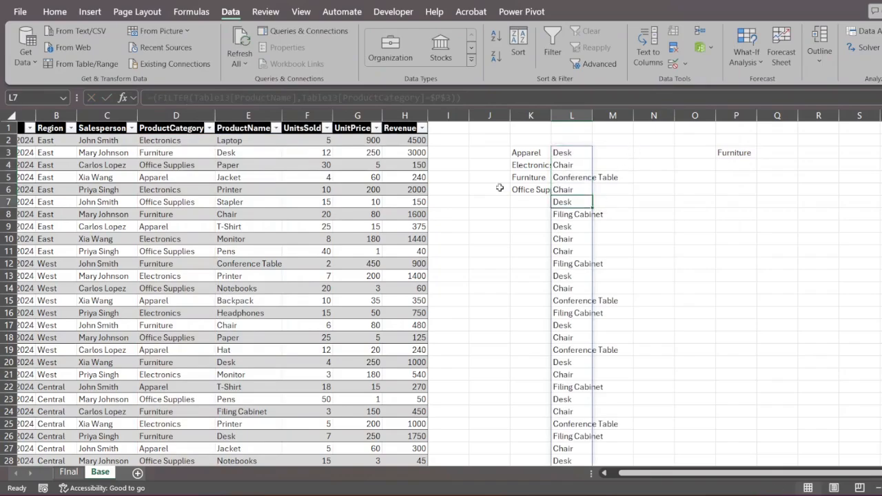
left_click_drag(252, 165, 260, 400)
scroll(260, 400, "up", 17)
left_click(571, 252)
- Re-enter UNIQUE( before FILTER in L3's formula
left_click(562, 153)
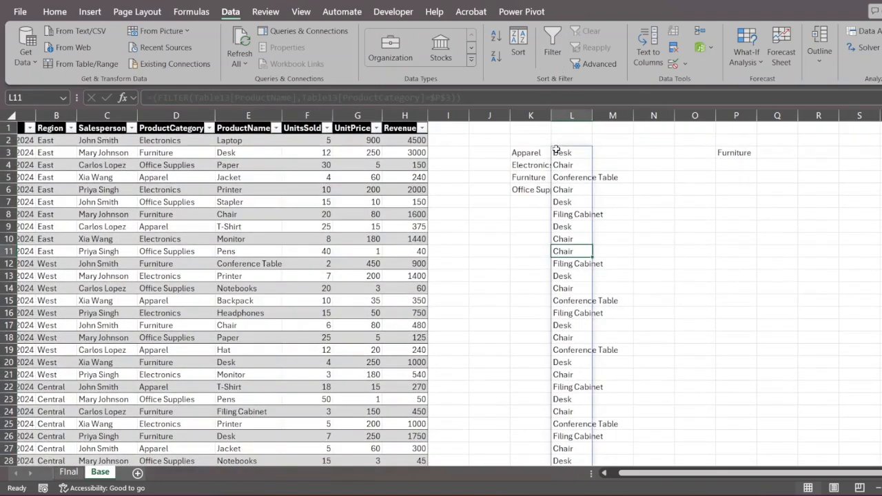
left_click(151, 97)
type("uniq(")
key("Tab")
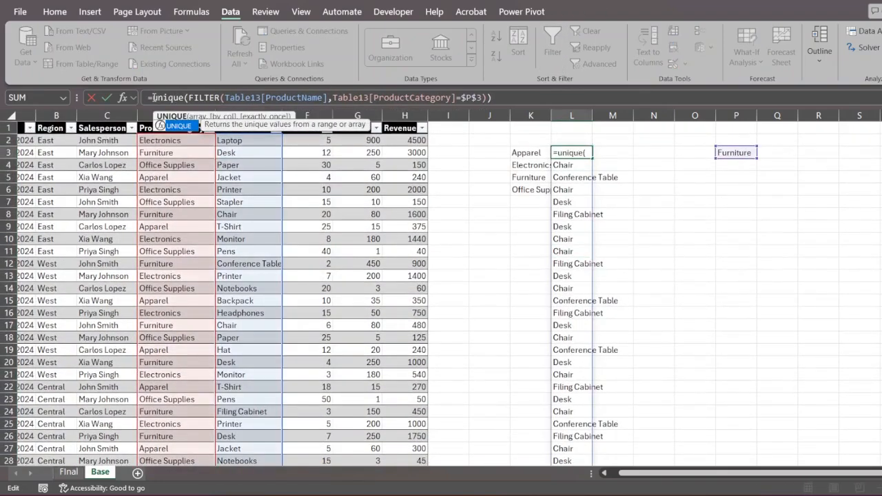
key("End")
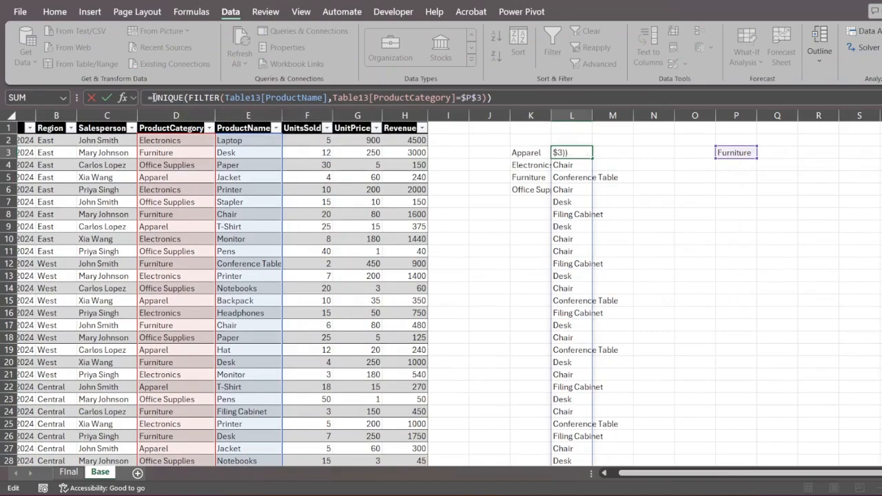